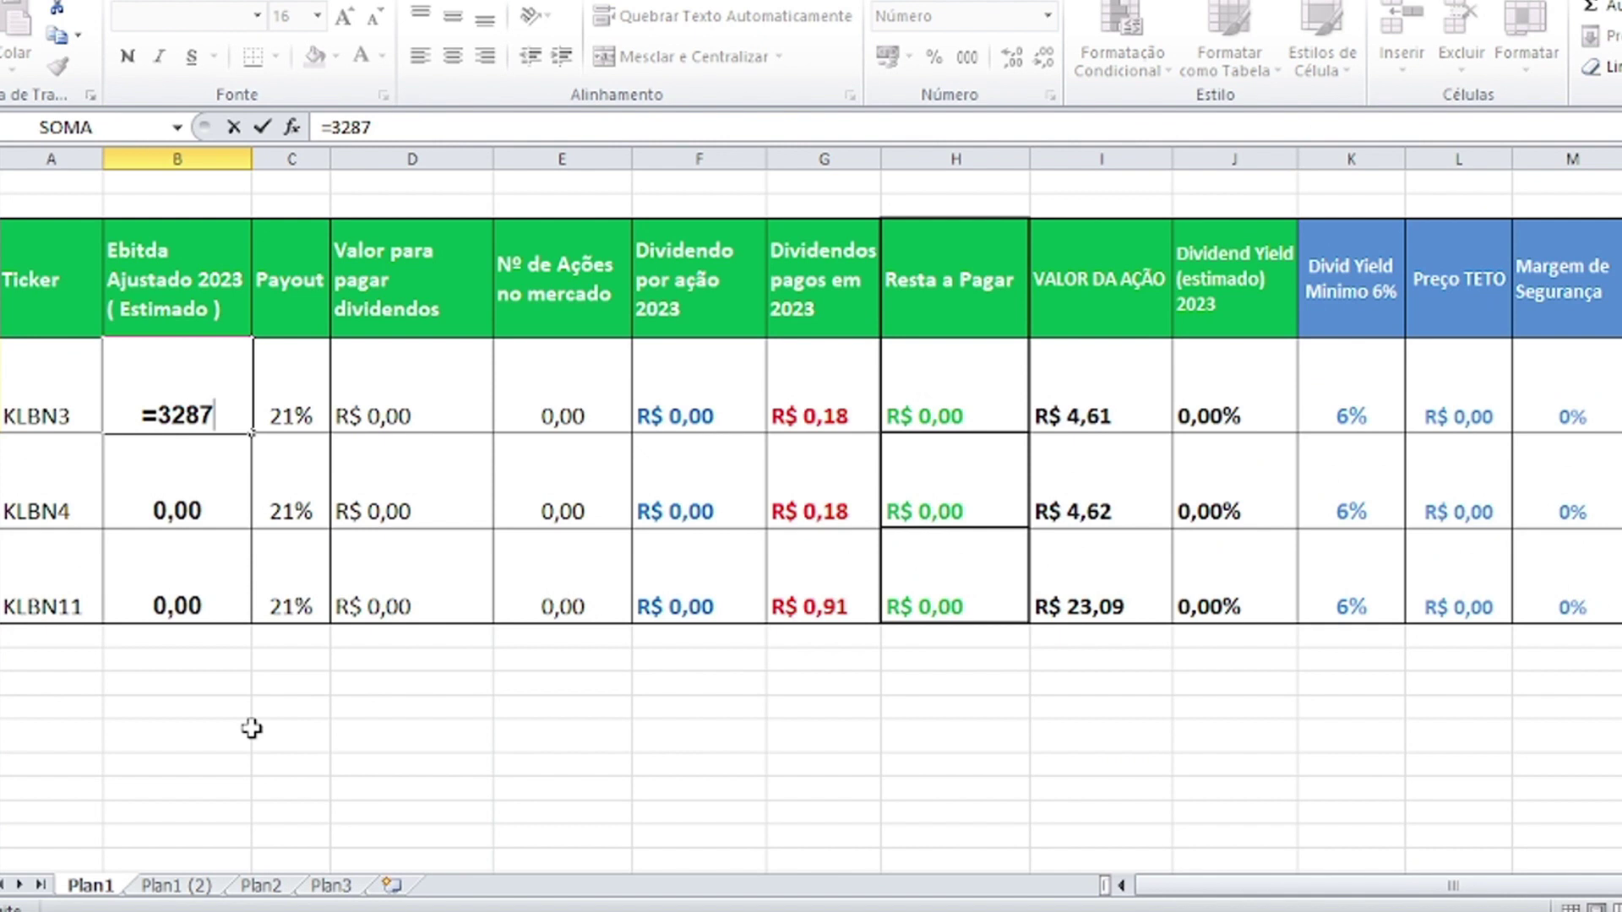
- Enter =3287*2 as KLBN3's estimated 2023 Ebitda in B4 and copy it to the KLBN4 and KLBN11 rows
text(*2)
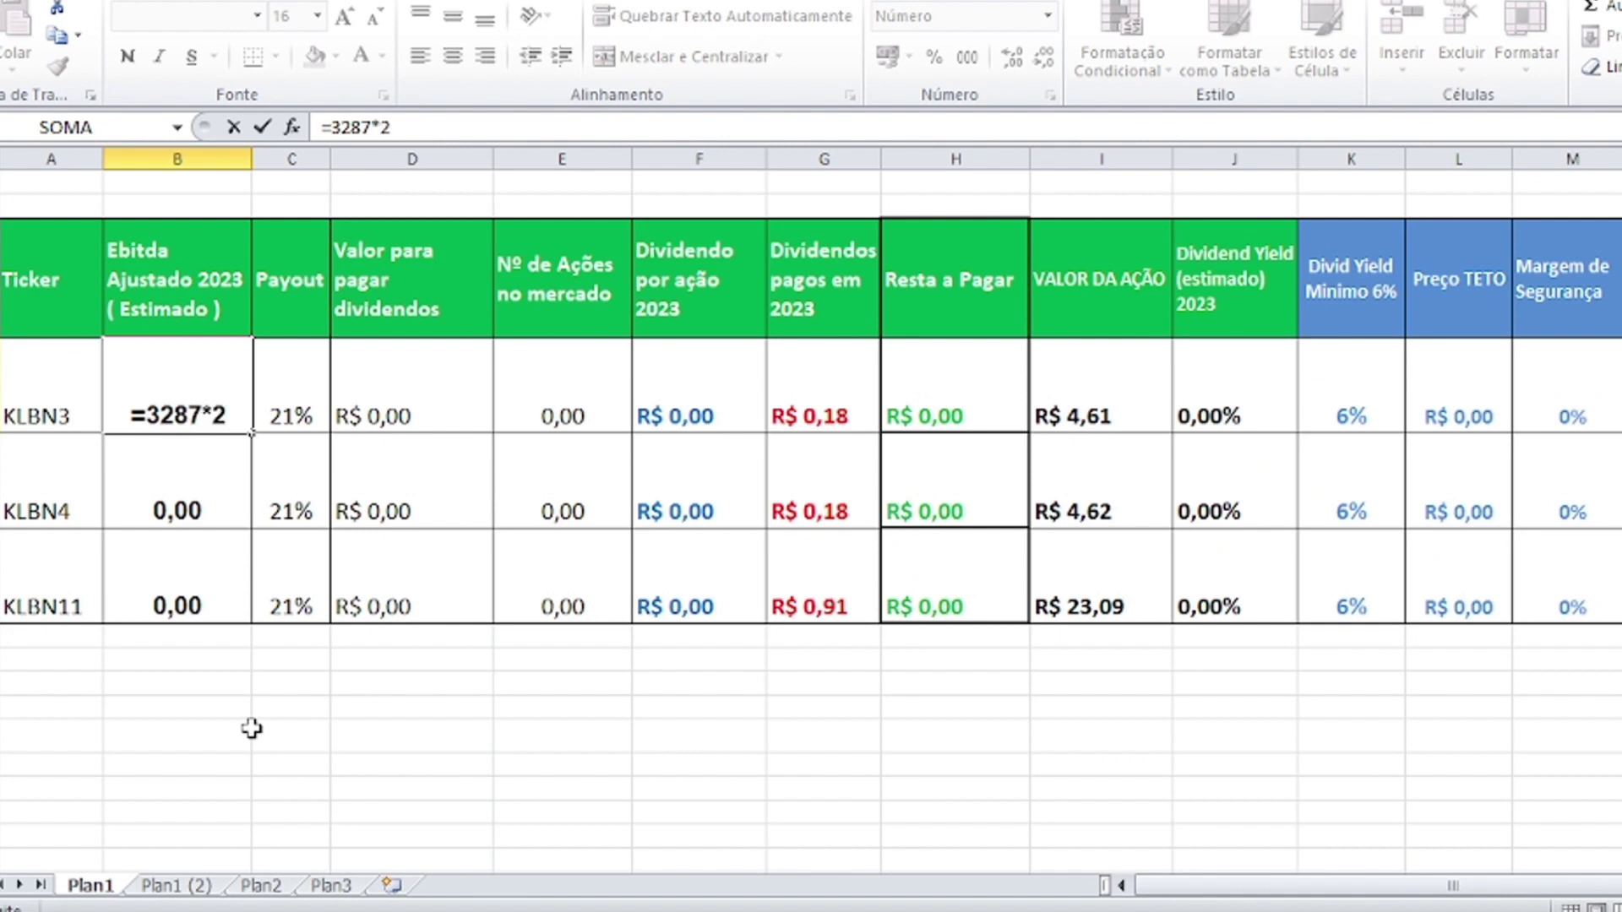
key(Return)
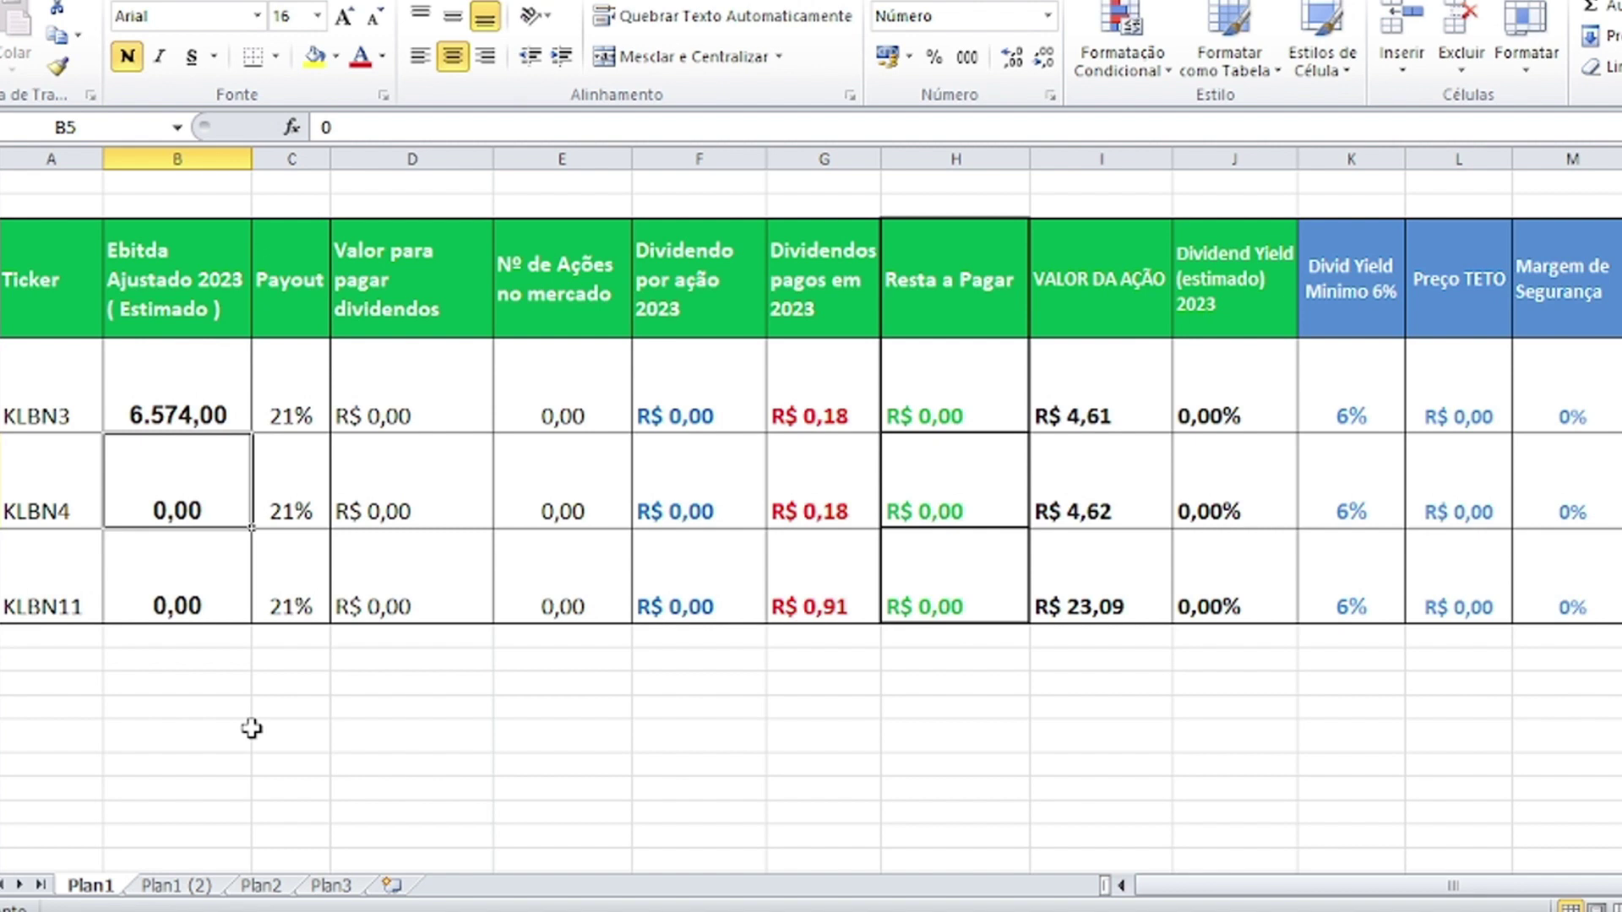
click(216, 410)
key(ctrl+c)
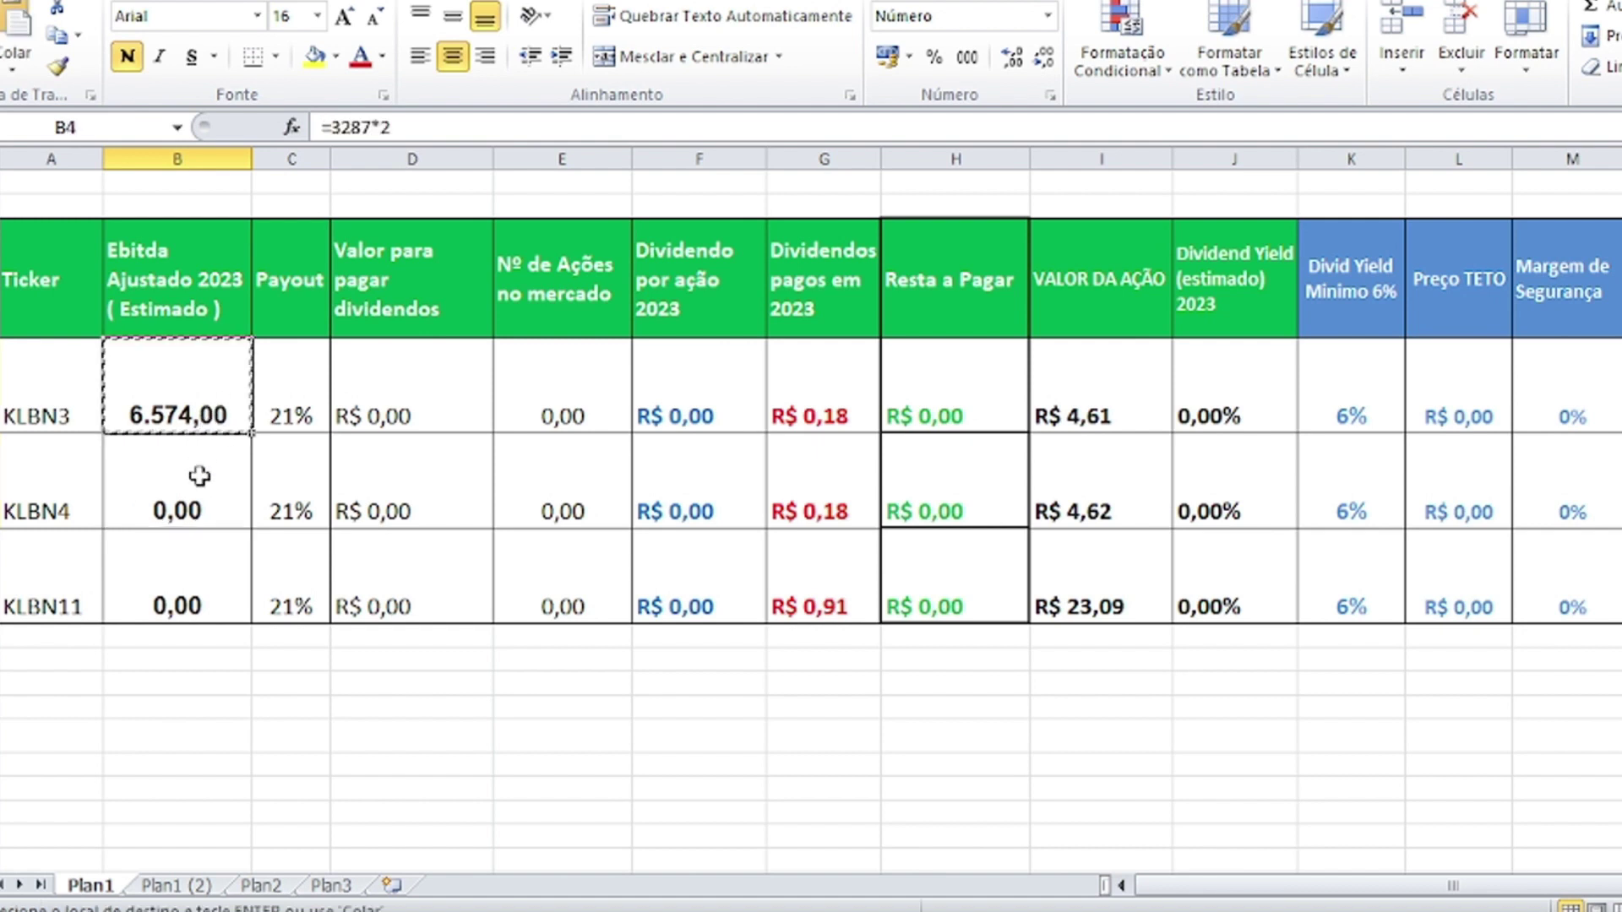
click(206, 471)
key(ctrl+v)
click(200, 560)
key(ctrl+v)
key(Escape)
- Calculate KLBN3's value for paying dividends in D4 as =B4*C4 and fill the formula down to KLBN11
key(Up)
key(Up)
key(Right)
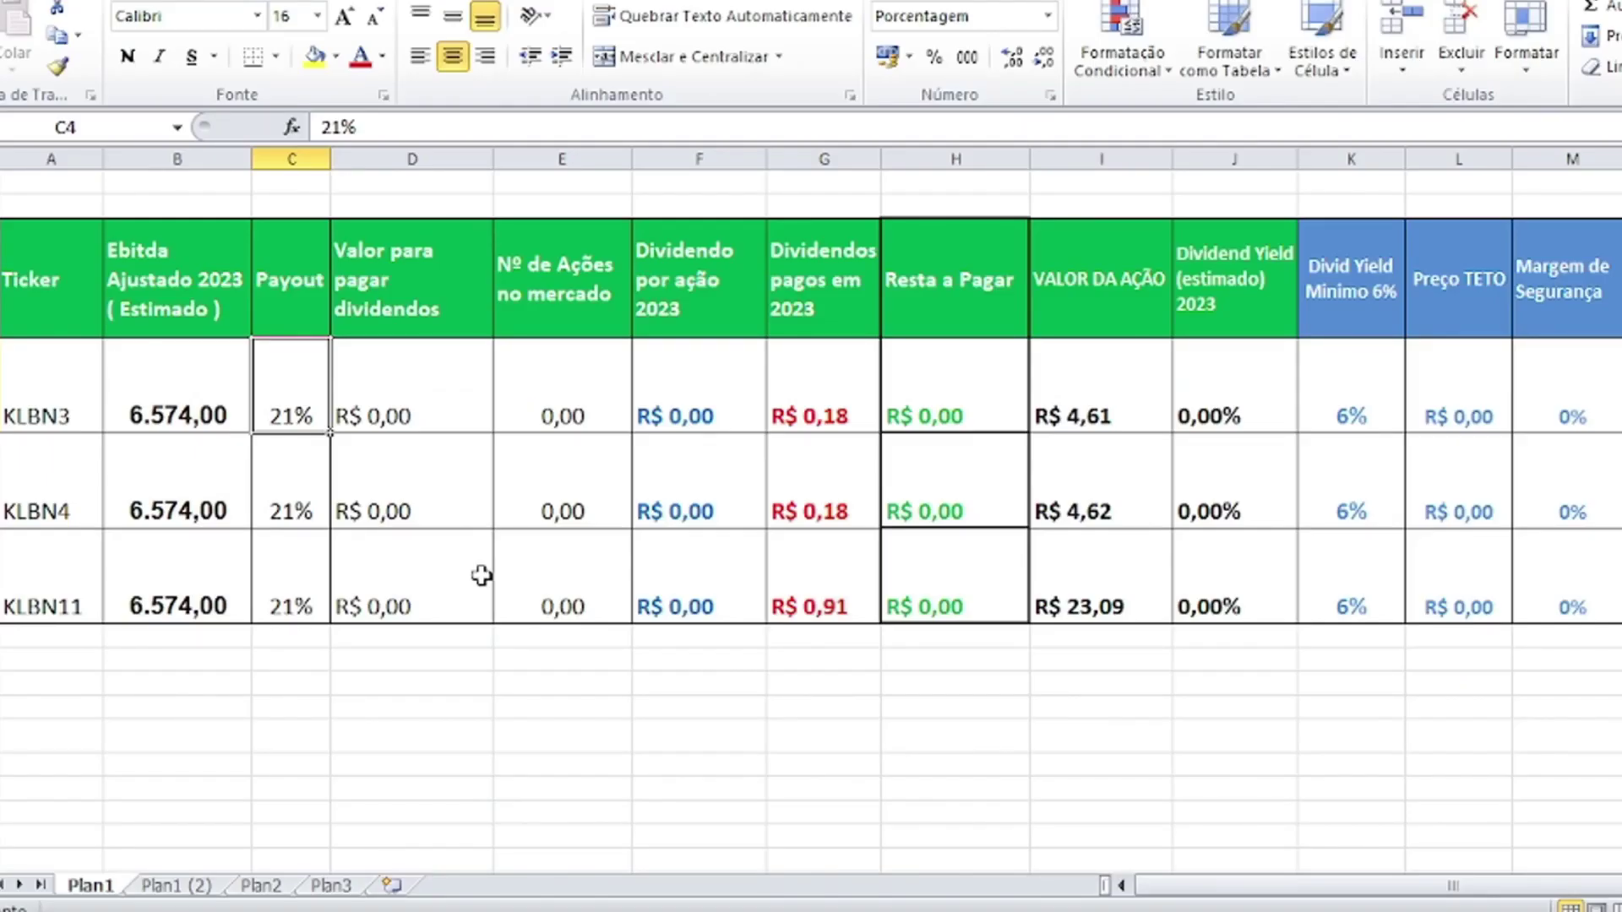
click(412, 388)
text(=)
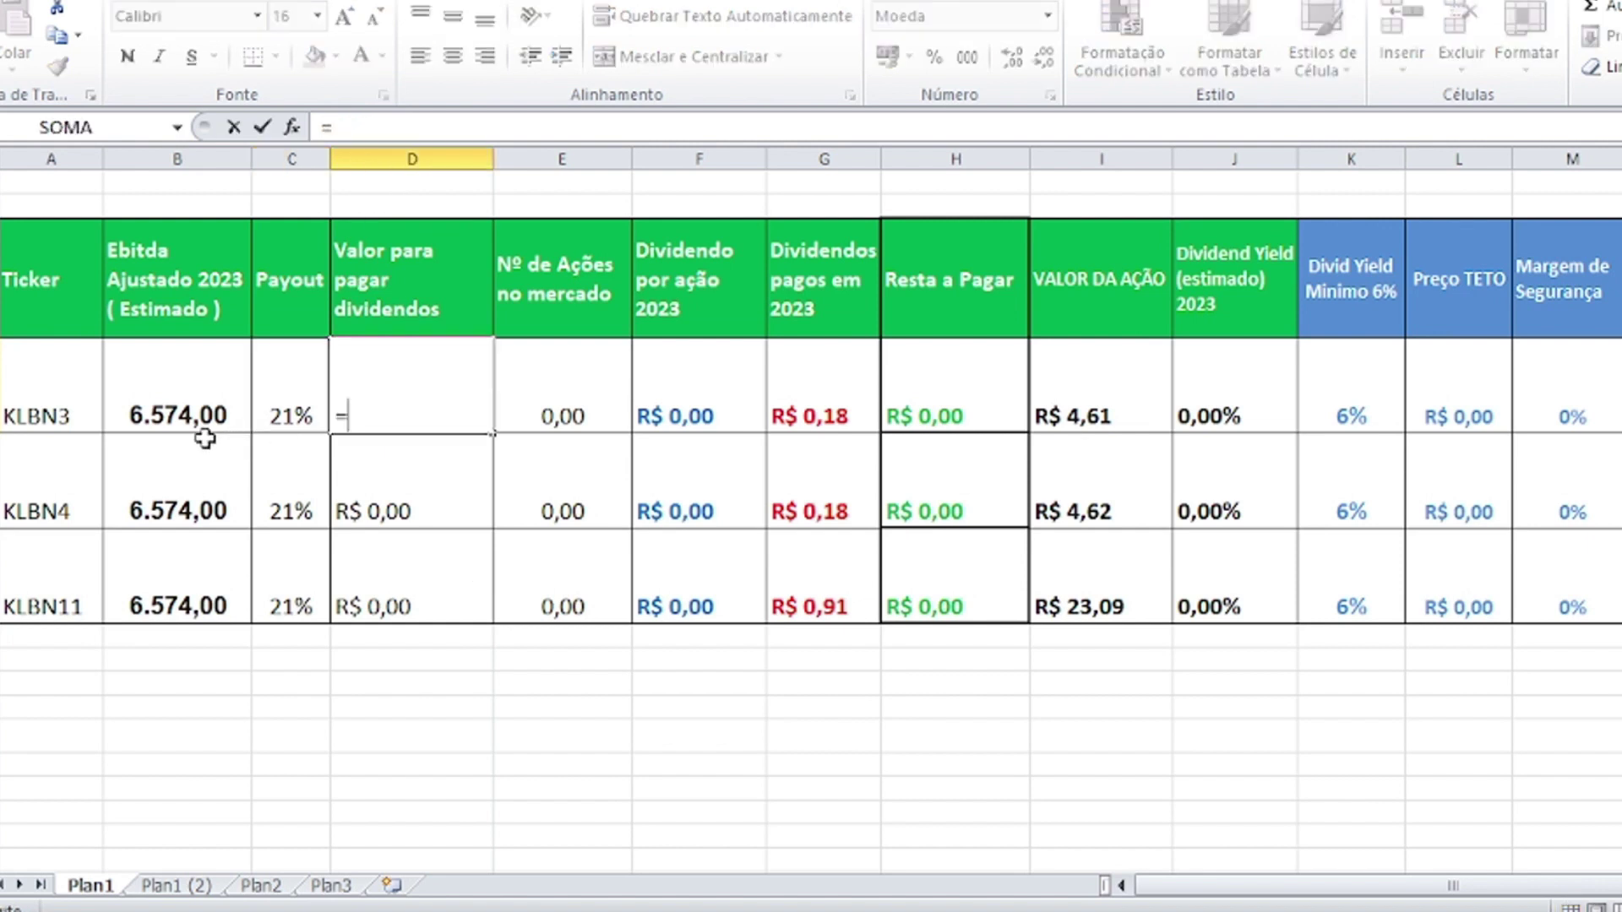
click(202, 412)
key(BackSpace)
key(BackSpace)
click(194, 414)
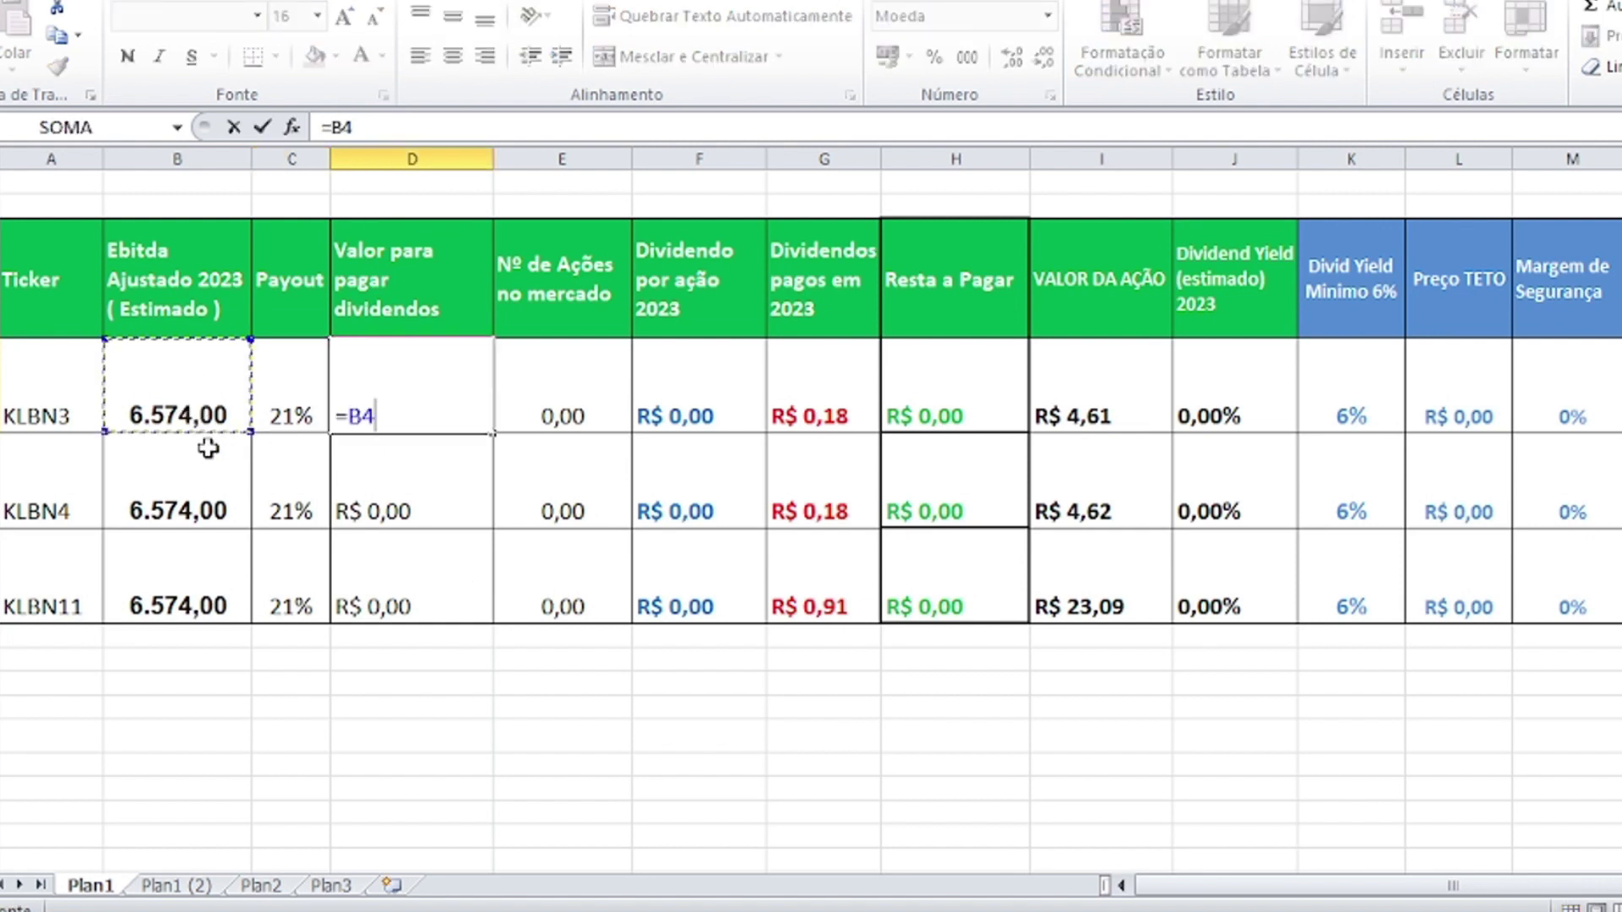
text(*)
click(279, 411)
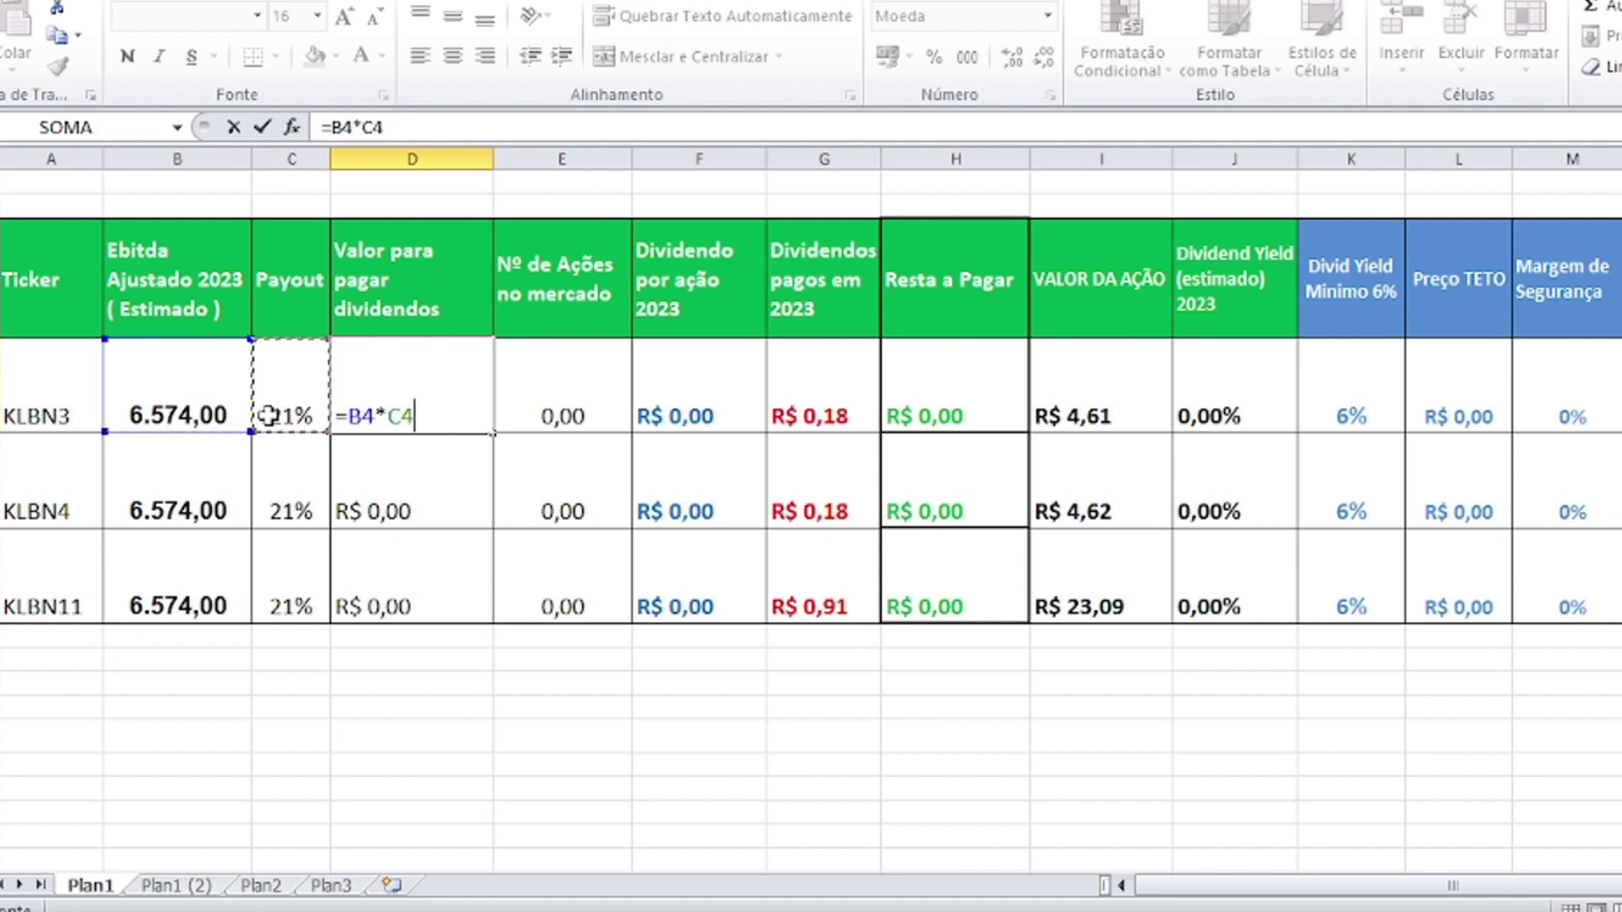
key(Return)
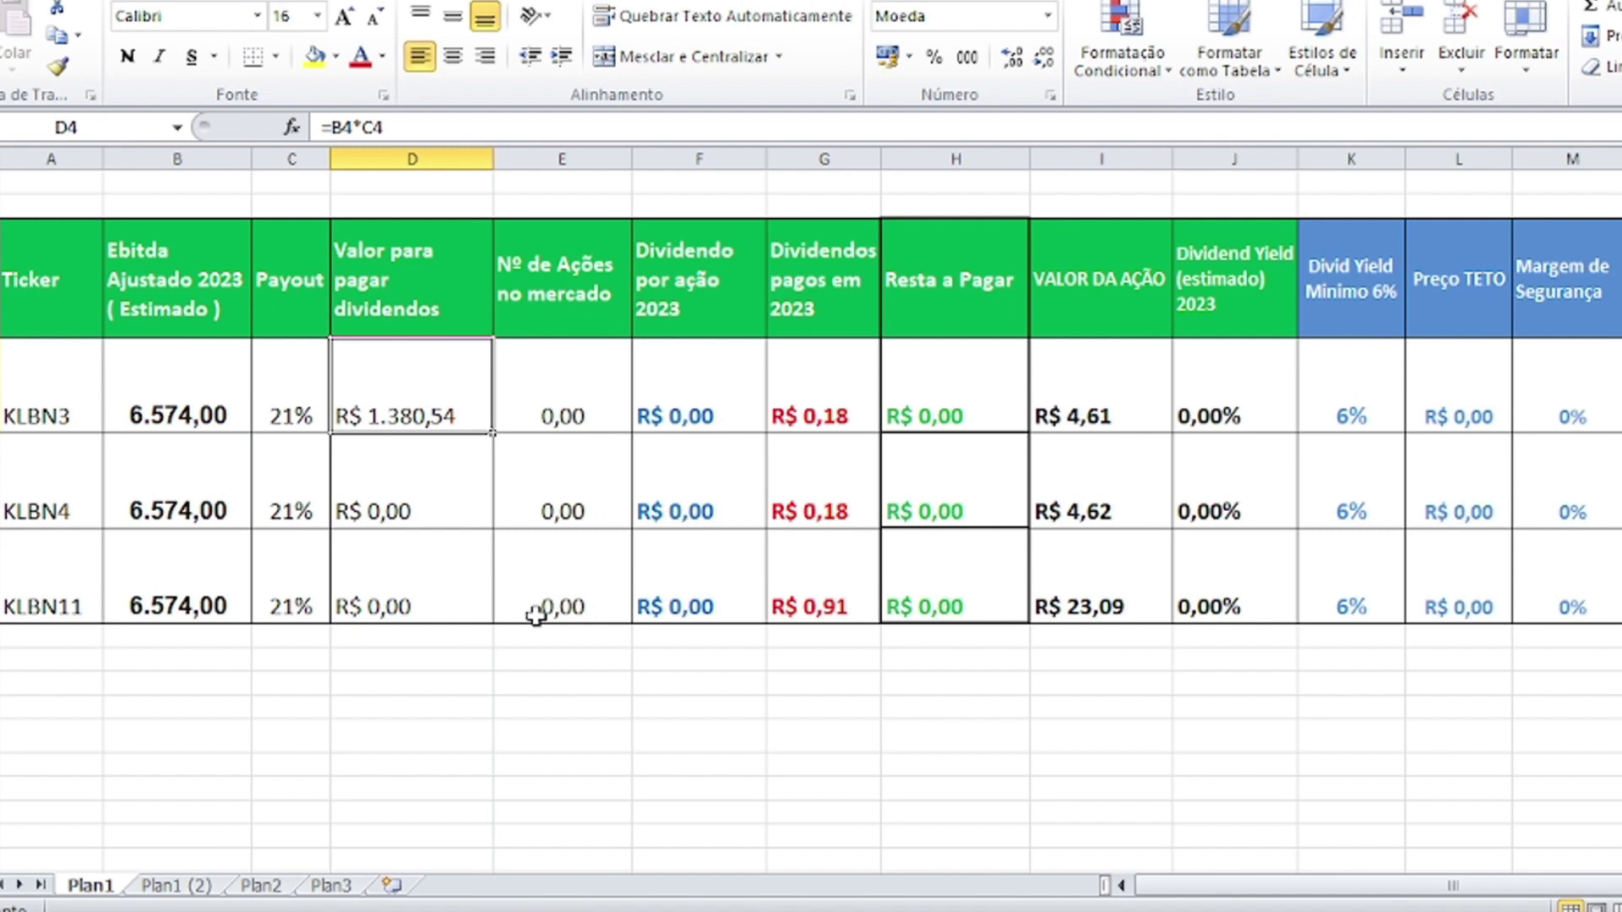
double_click(492, 433)
- Enter 5617 as KLBN3's number of shares in E4 and copy it to the KLBN4 and KLBN11 rows
click(592, 405)
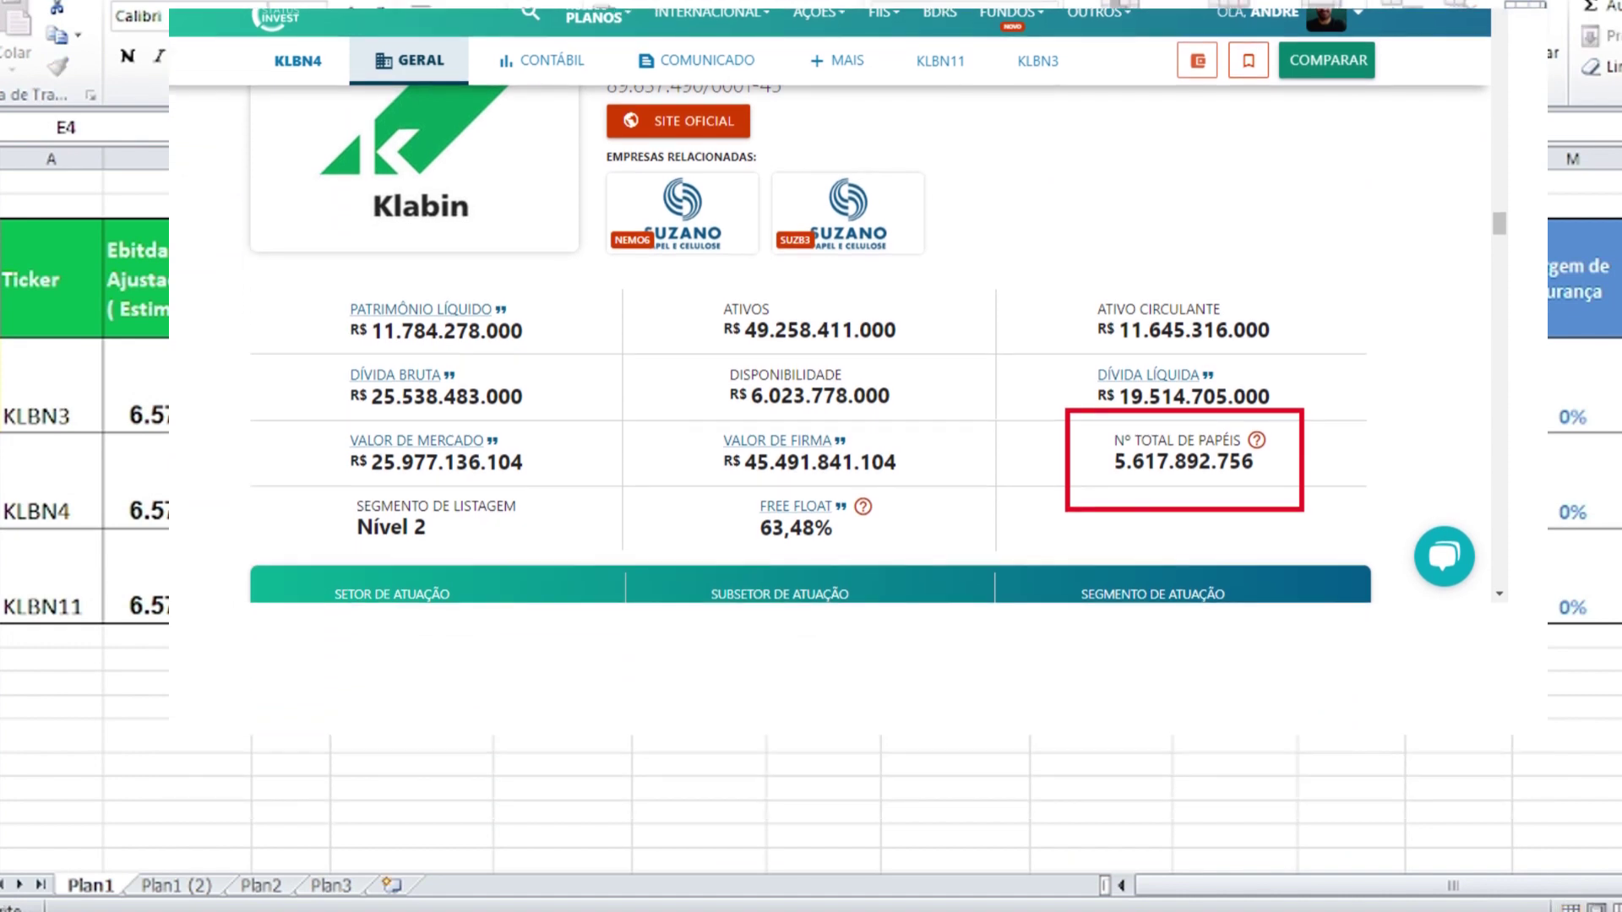
key(Return)
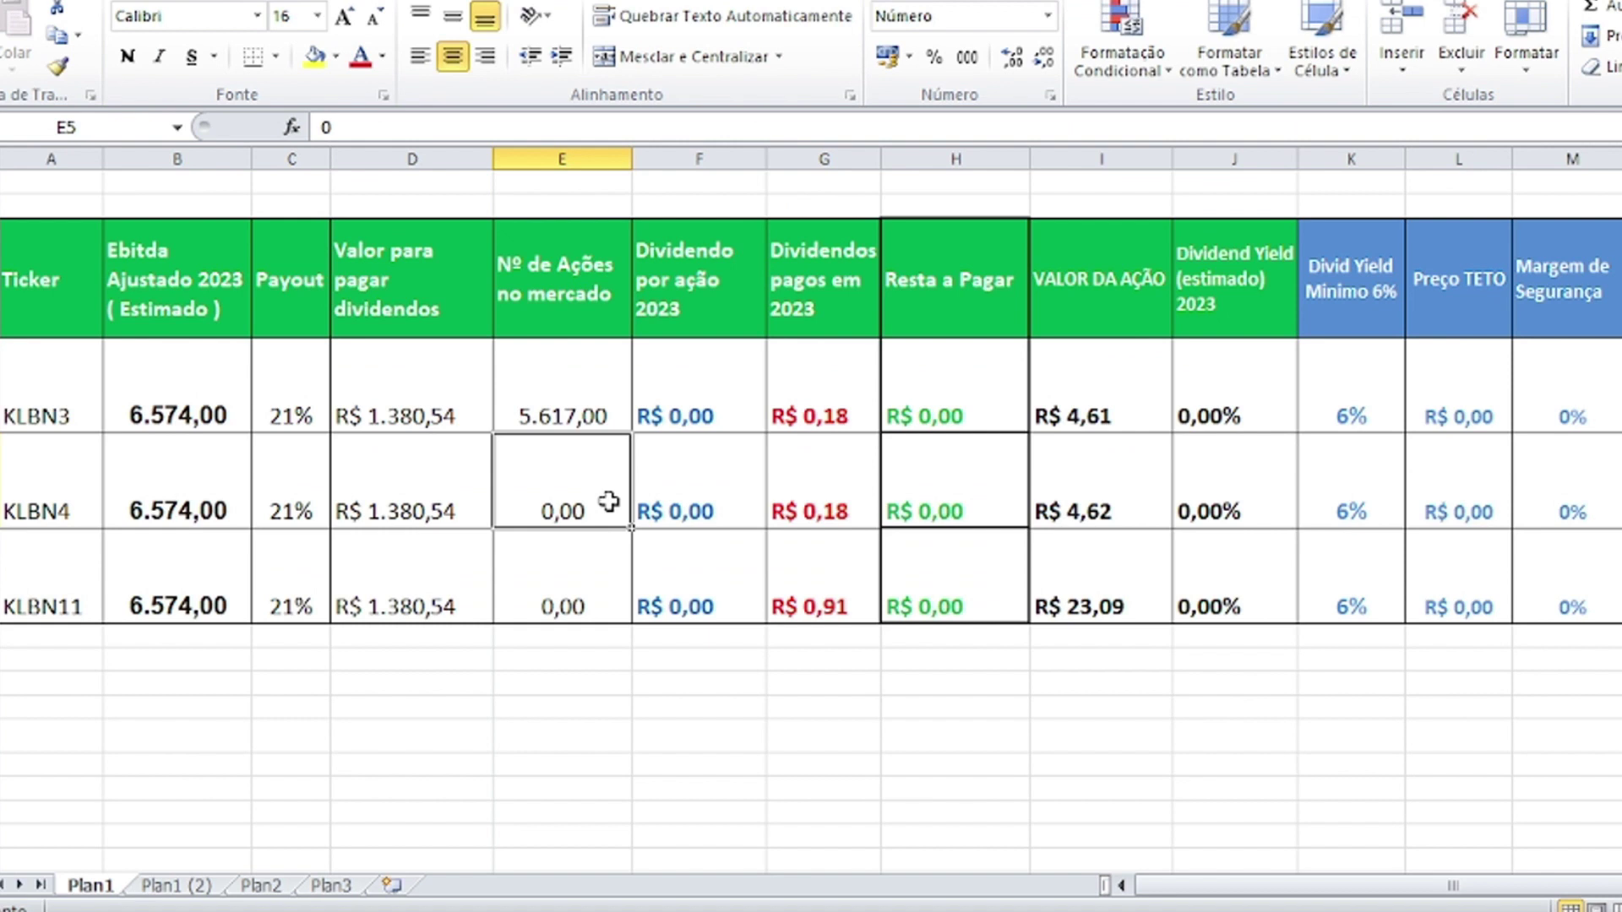
click(579, 414)
key(ctrl+c)
click(571, 513)
key(ctrl+v)
click(570, 606)
key(Return)
- Calculate KLBN3's 2023 dividend per share in F4 as =D4/E4 and fill the formula down to KLBN11
click(699, 385)
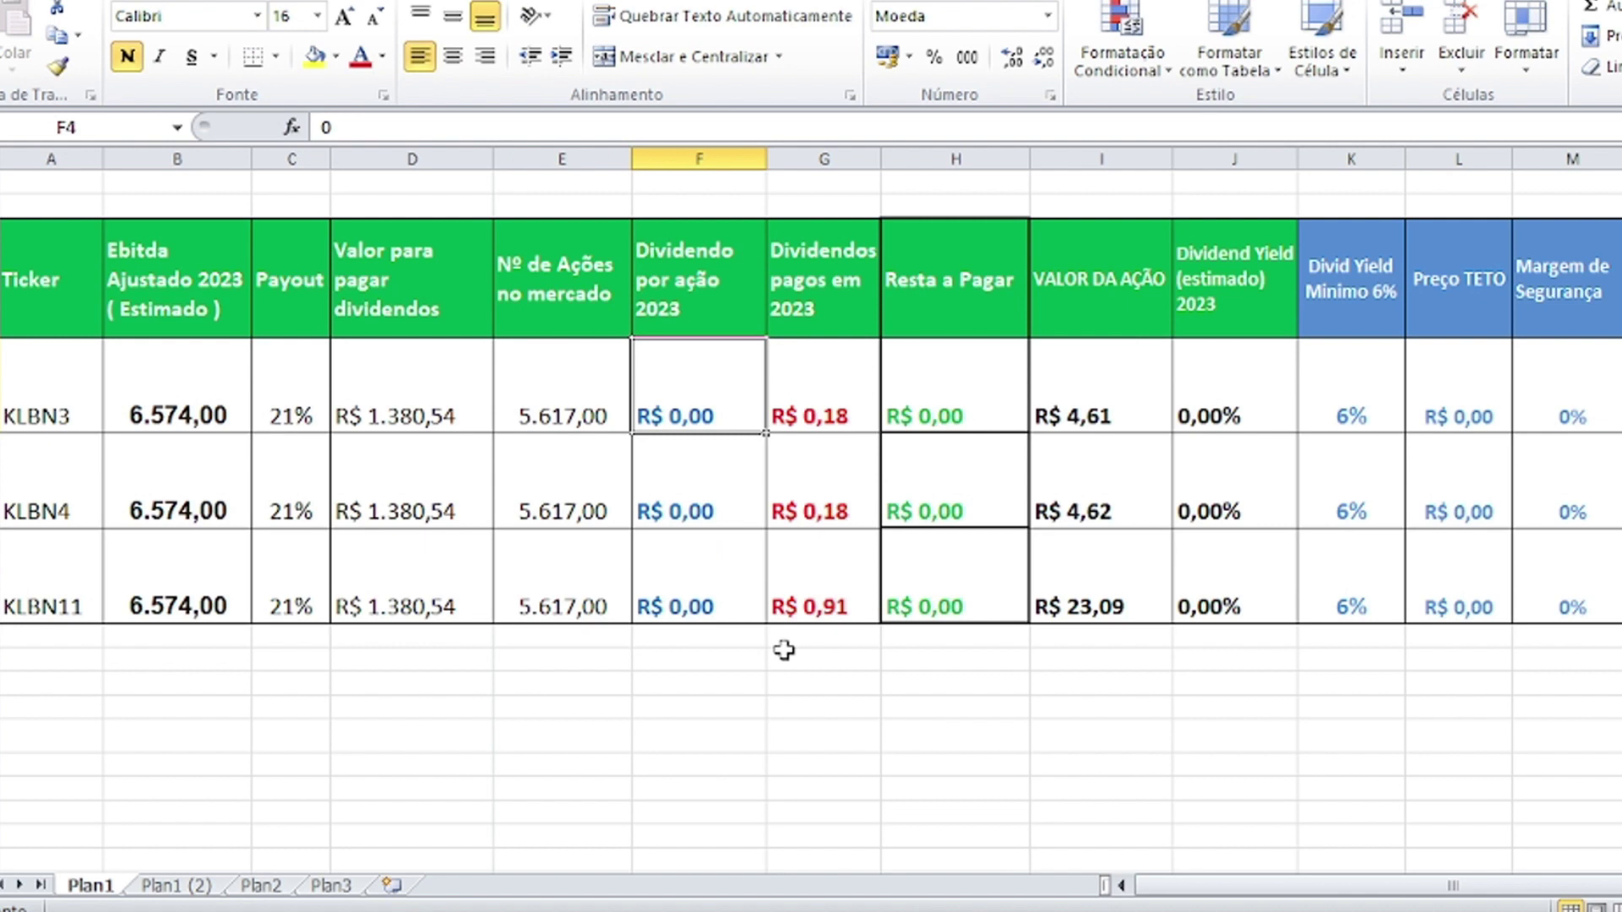
text(=)
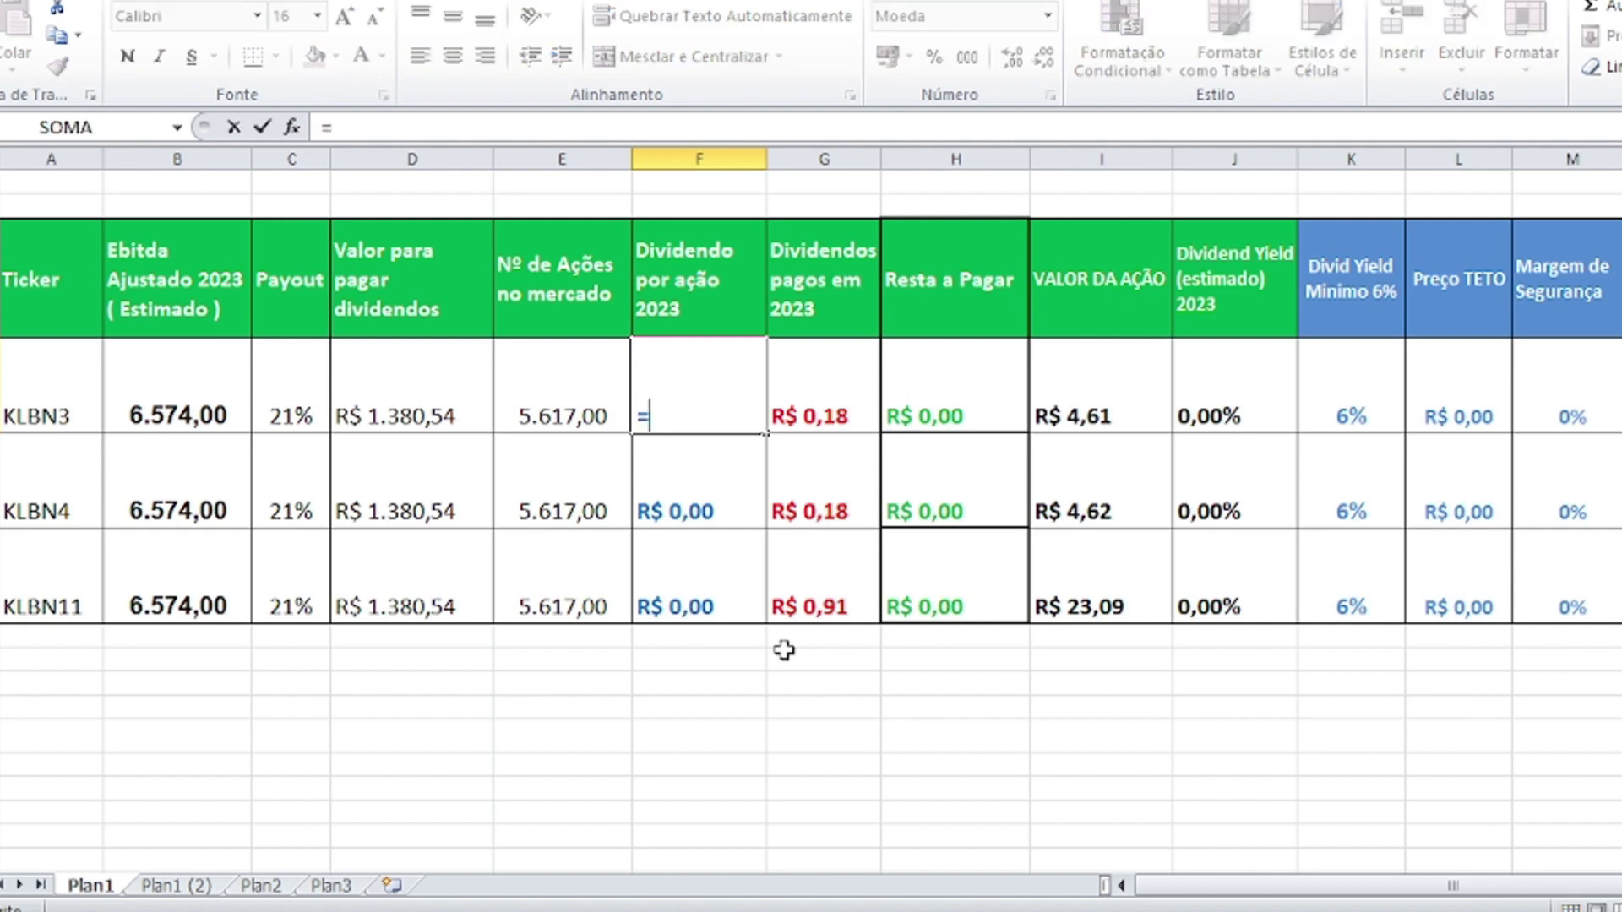
click(444, 417)
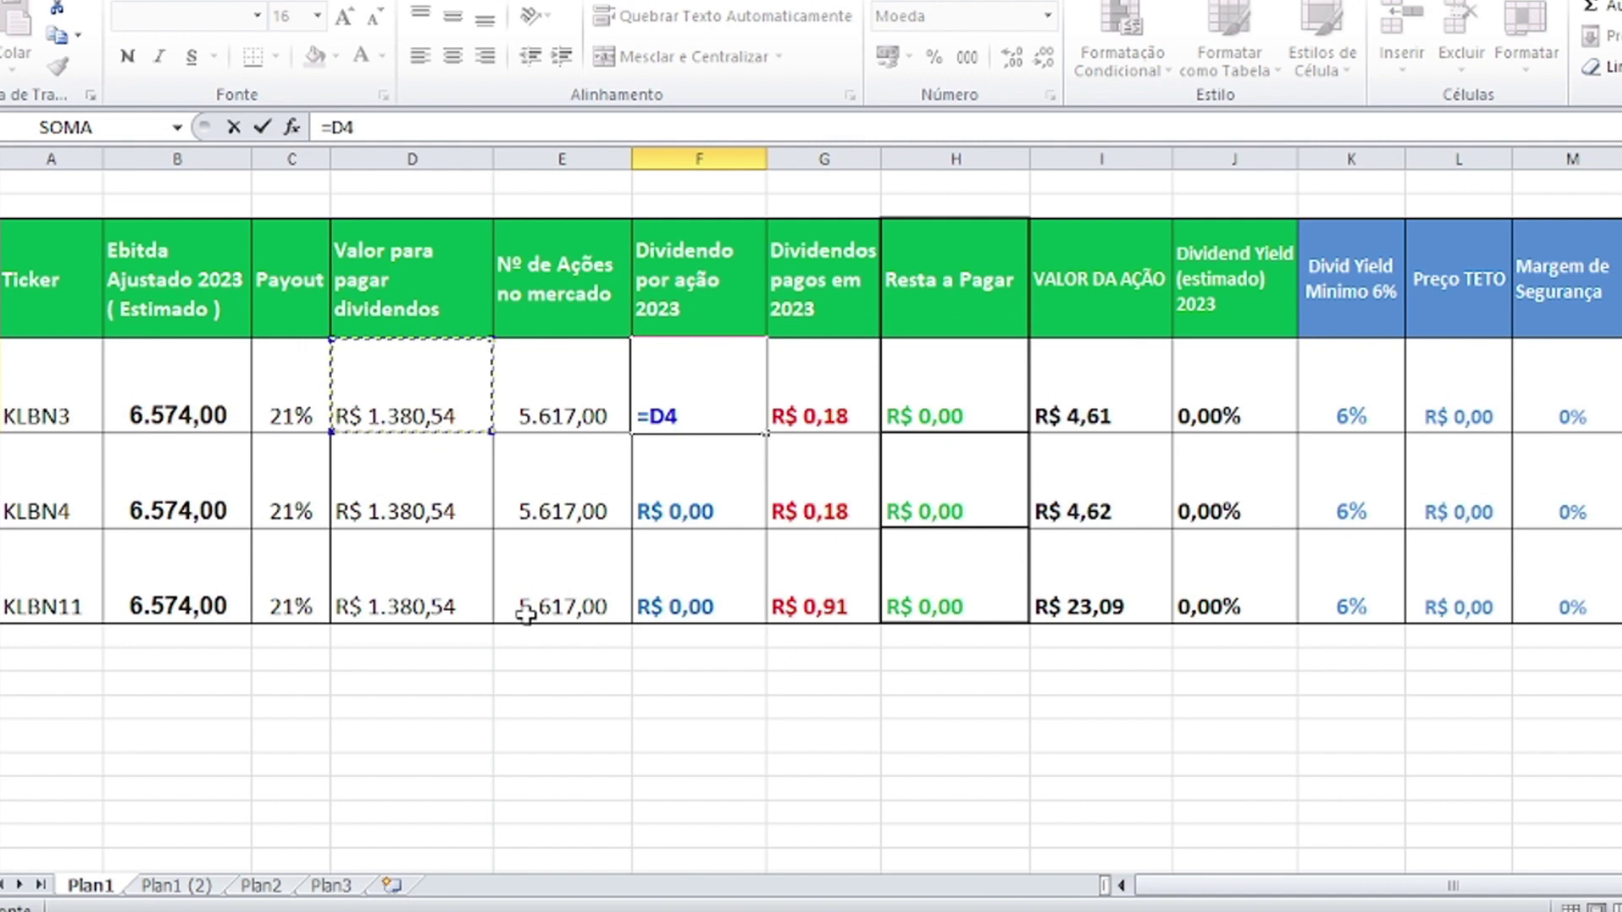
text(/)
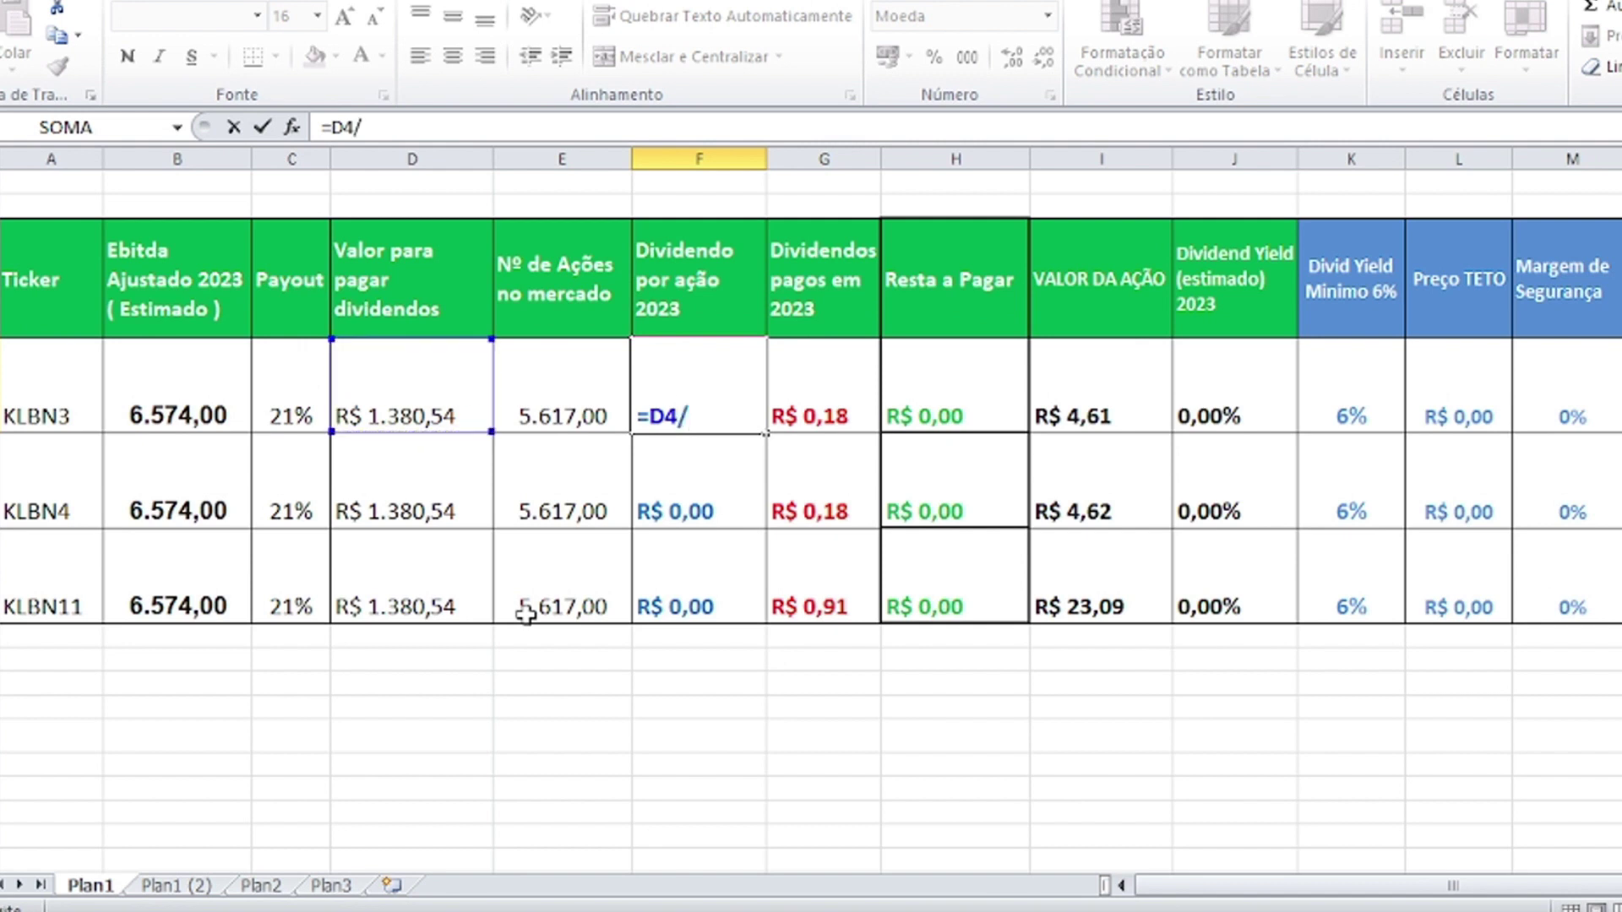
click(577, 416)
key(Return)
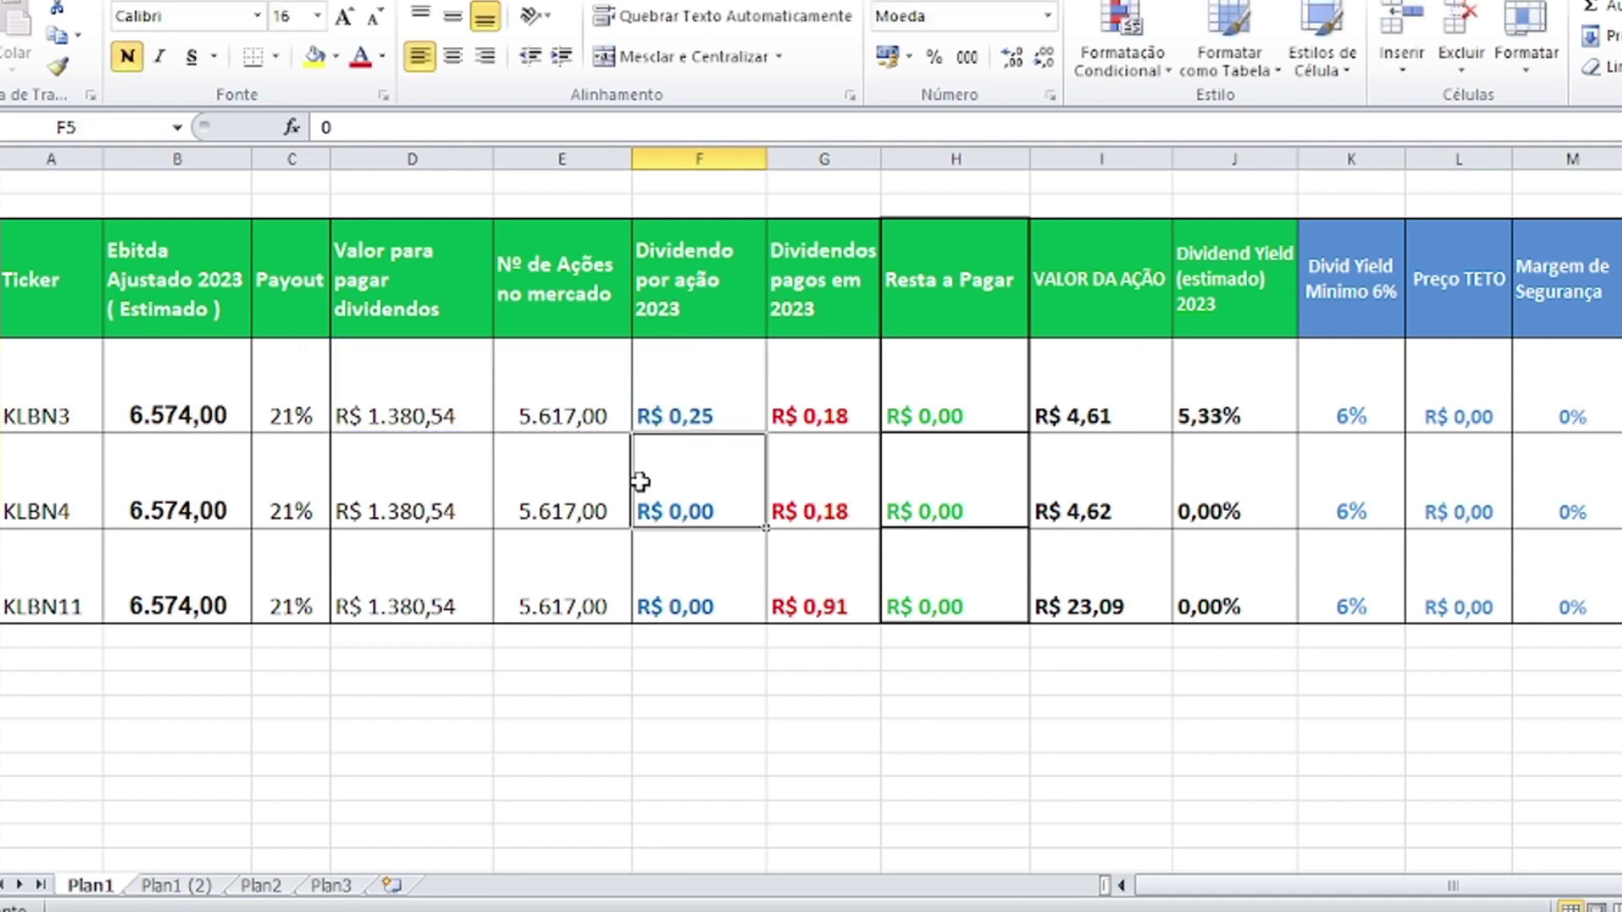
key(Up)
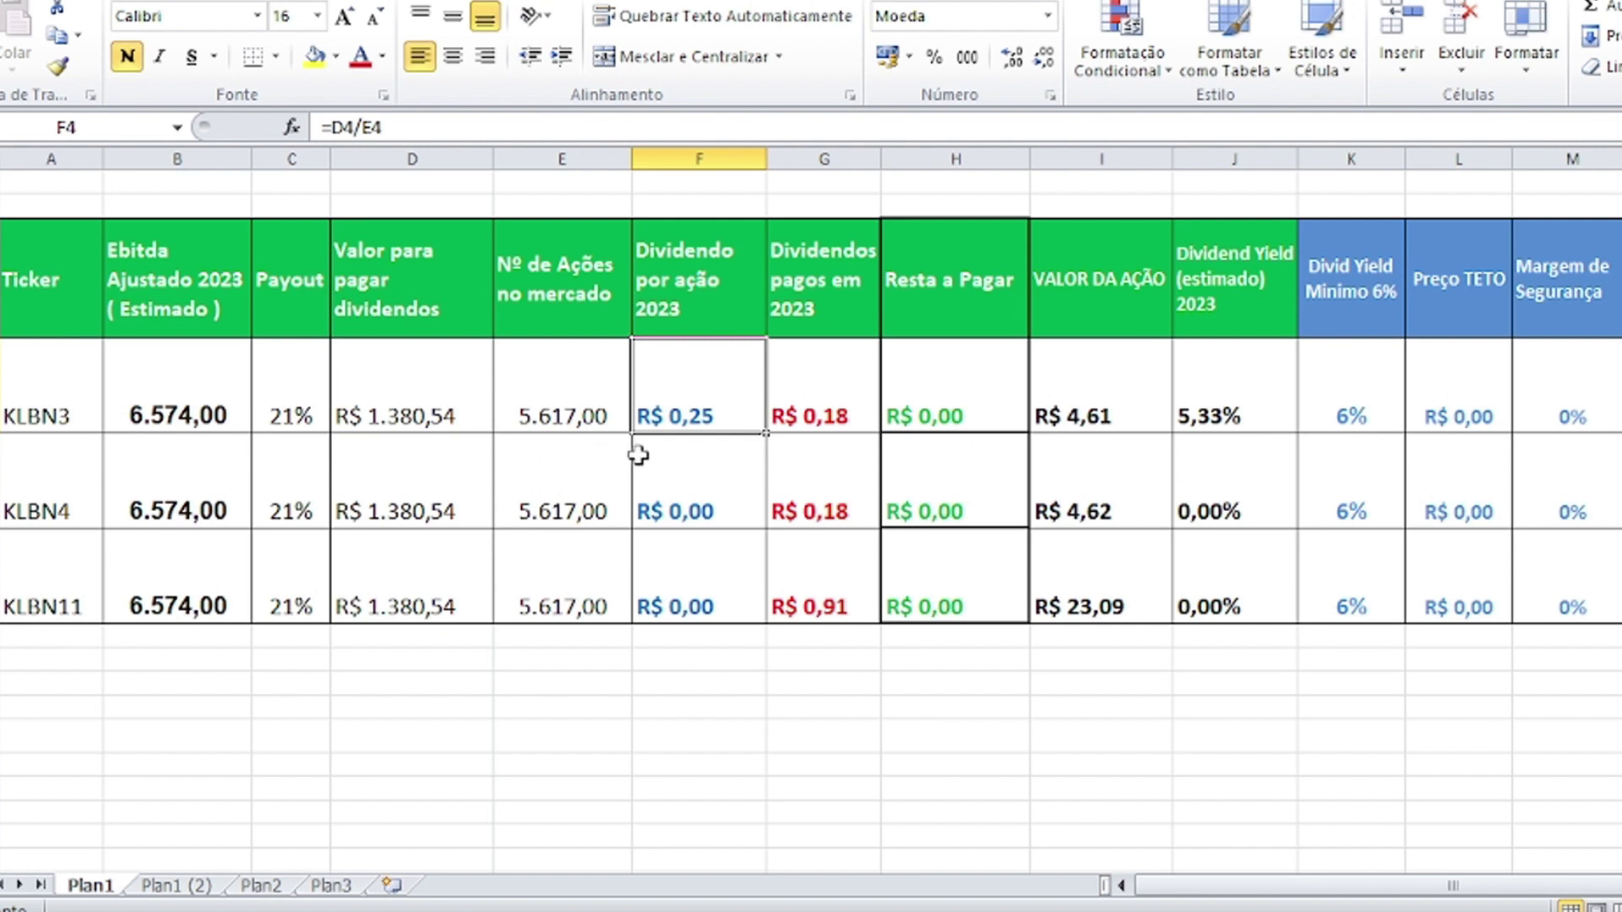
double_click(765, 431)
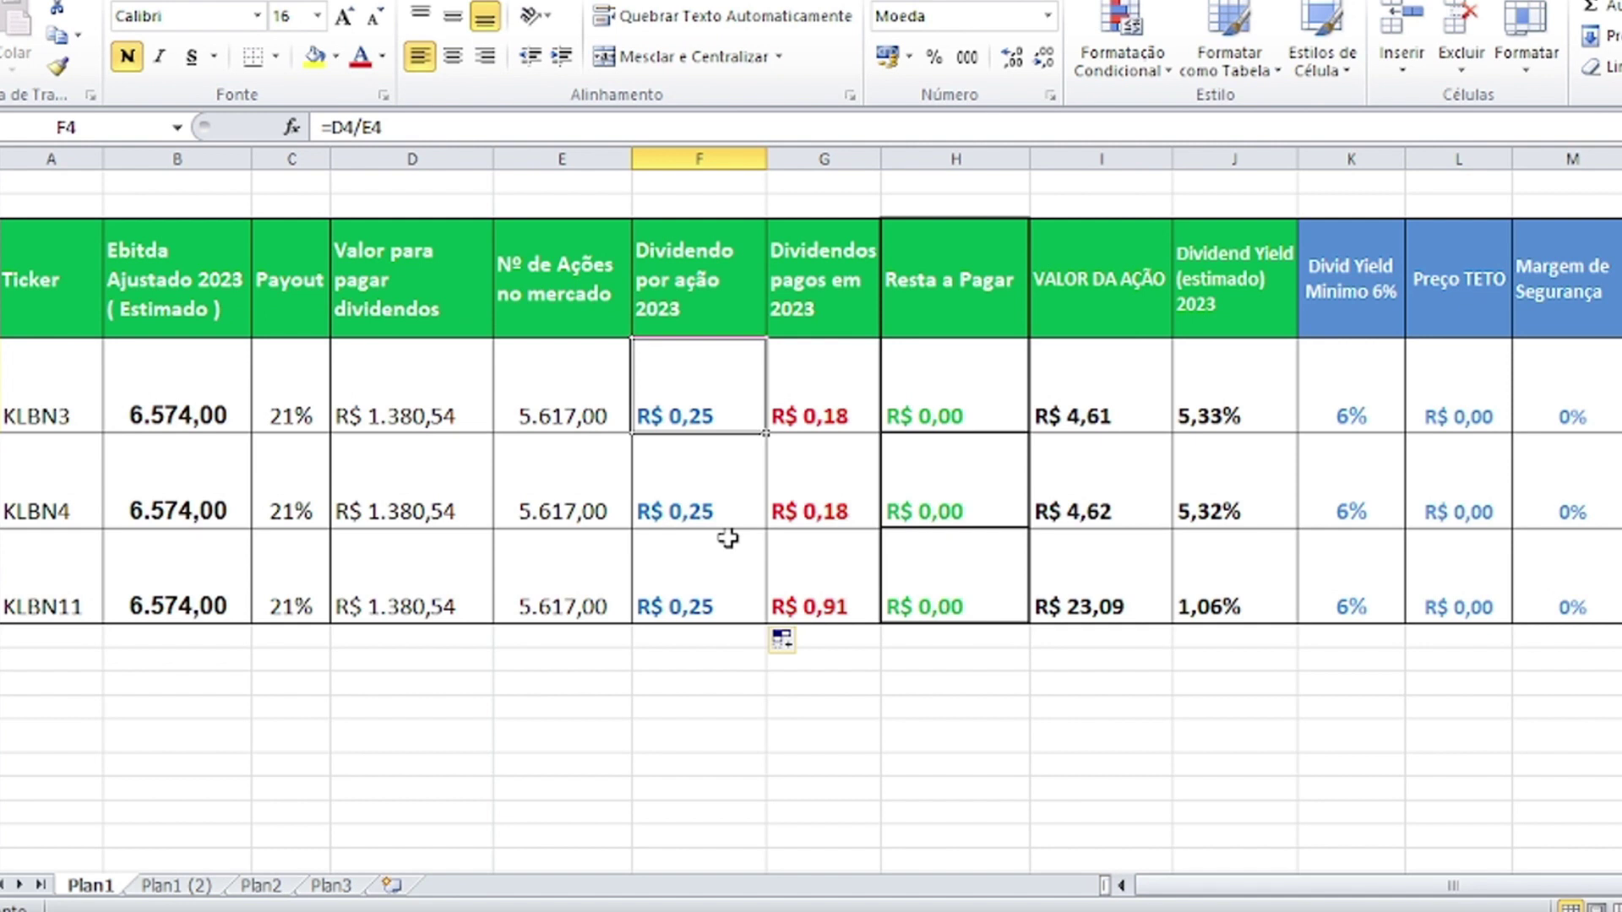
- Multiply KLBN11's dividend per share by five by changing the F6 formula to =D6/E6*5
click(754, 512)
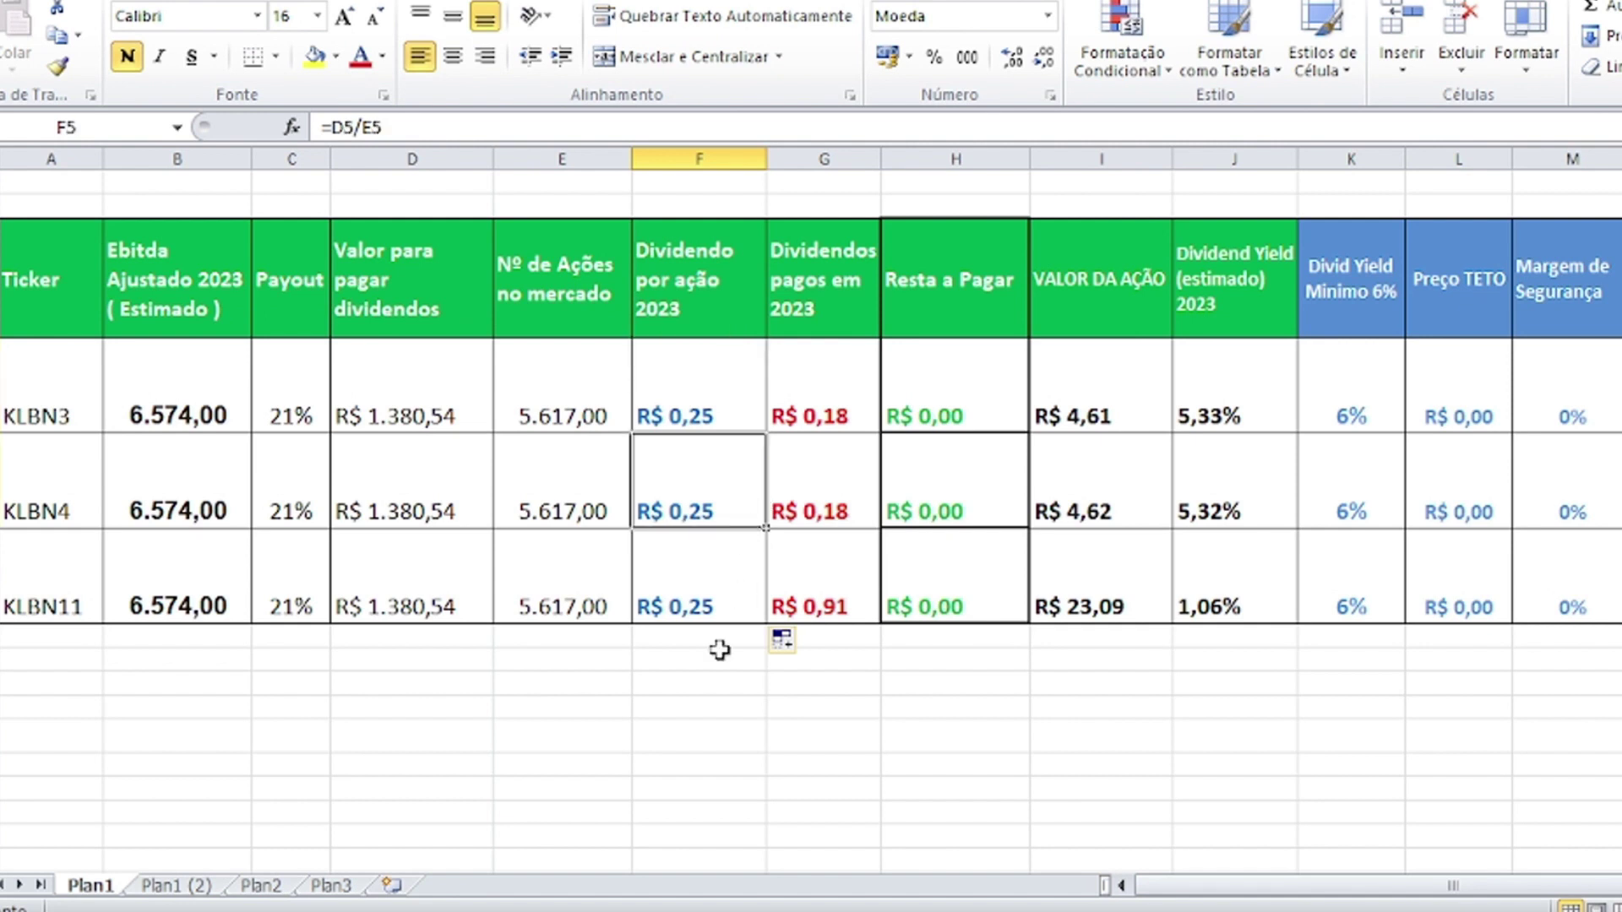
click(717, 595)
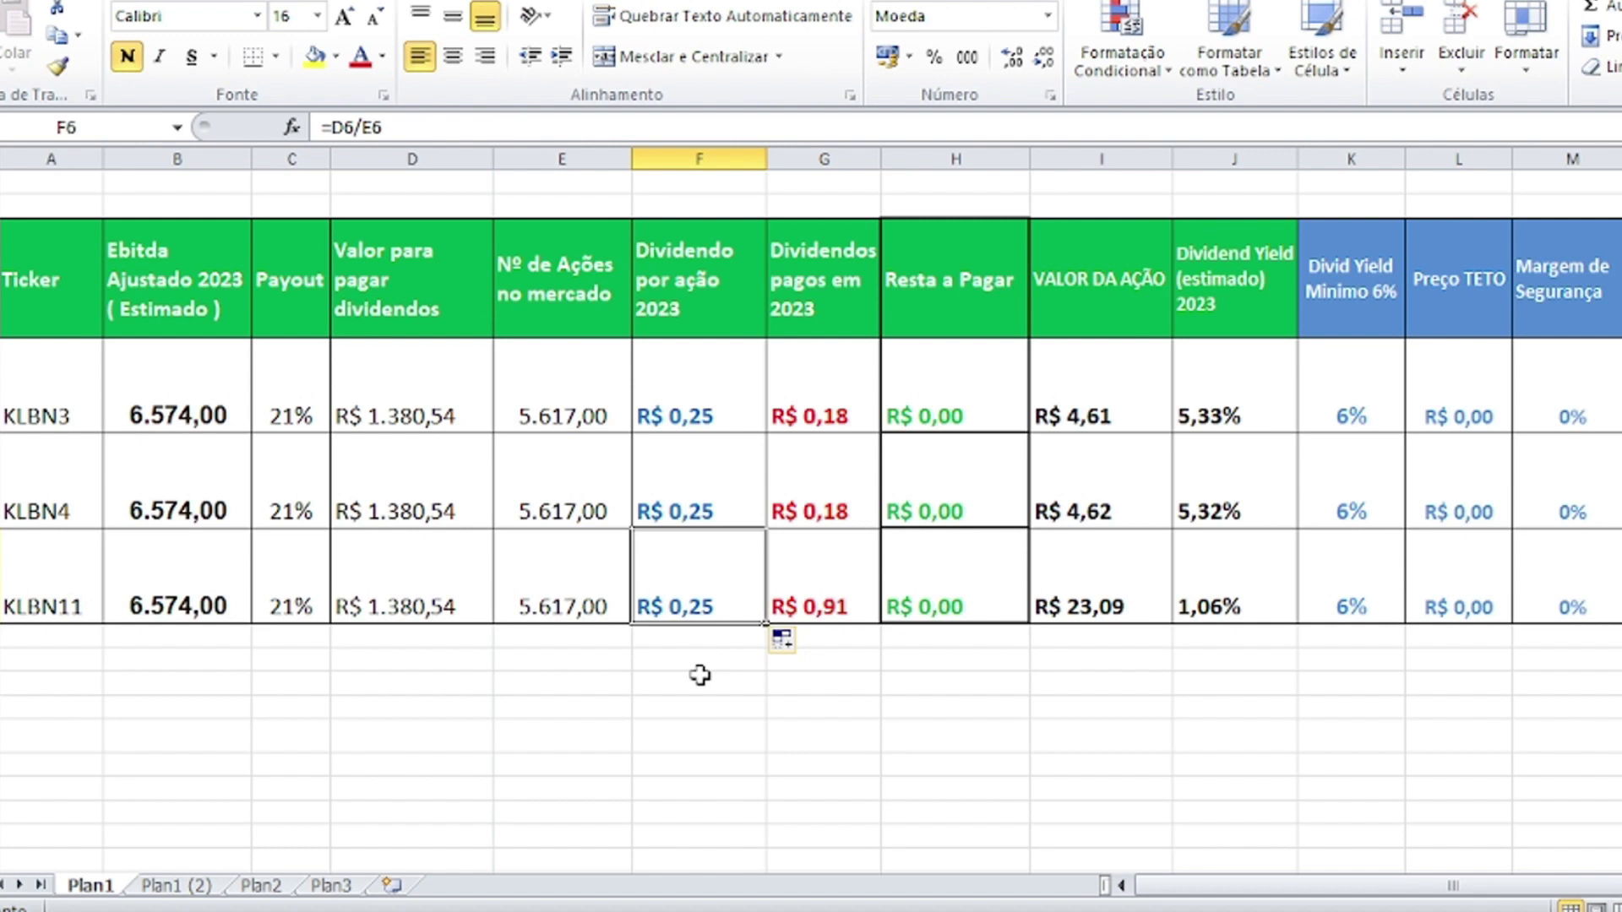
click(428, 127)
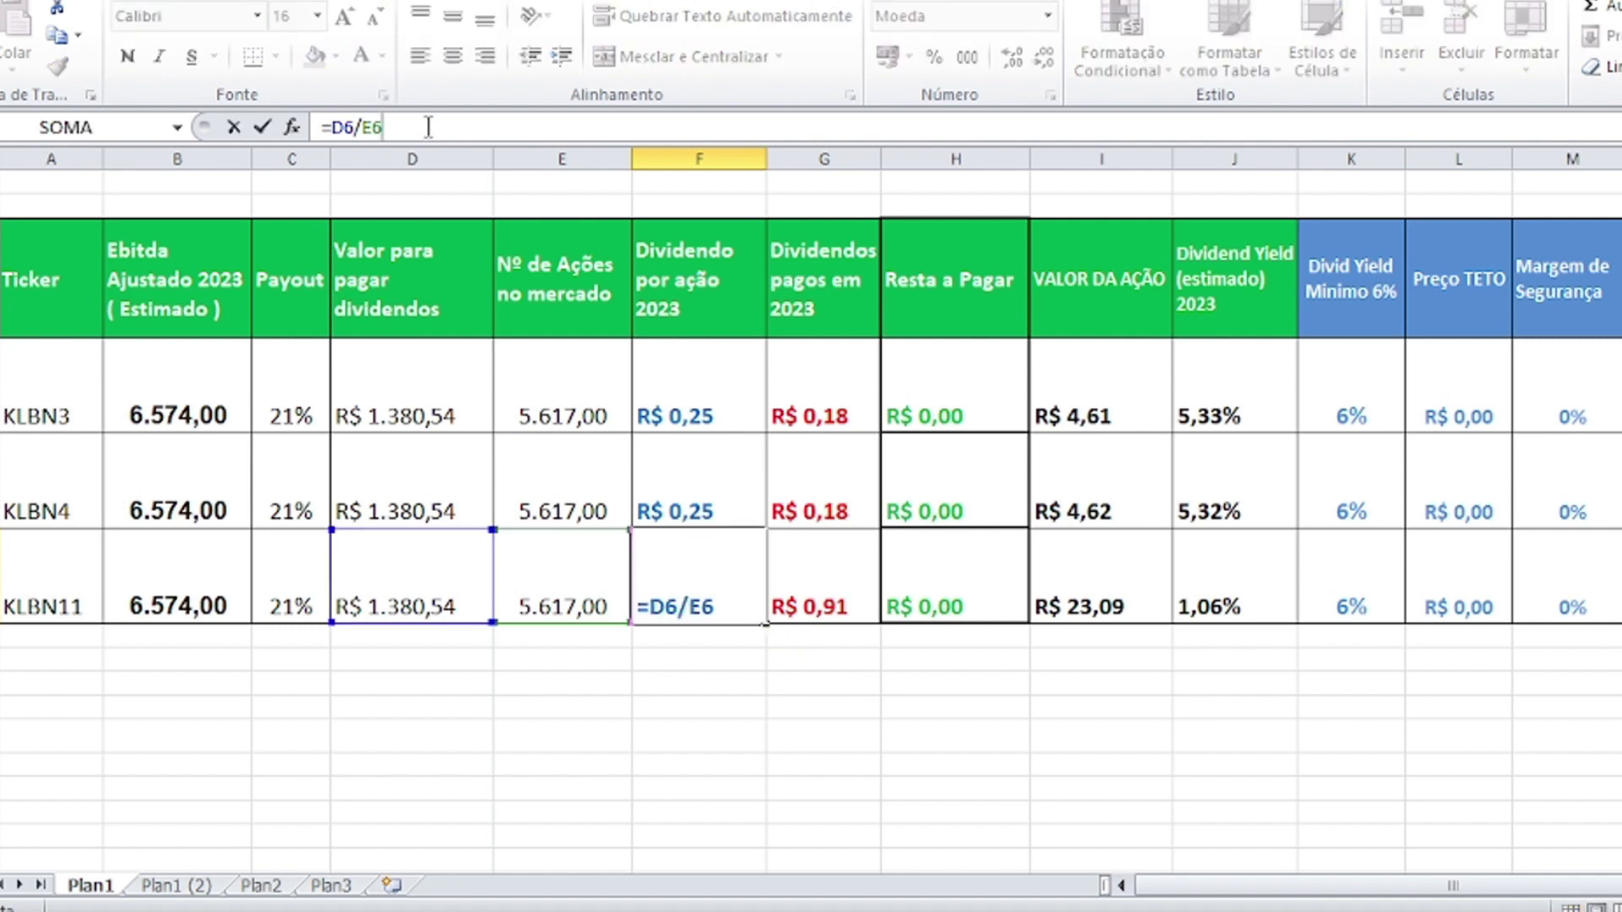
text(*5)
key(Return)
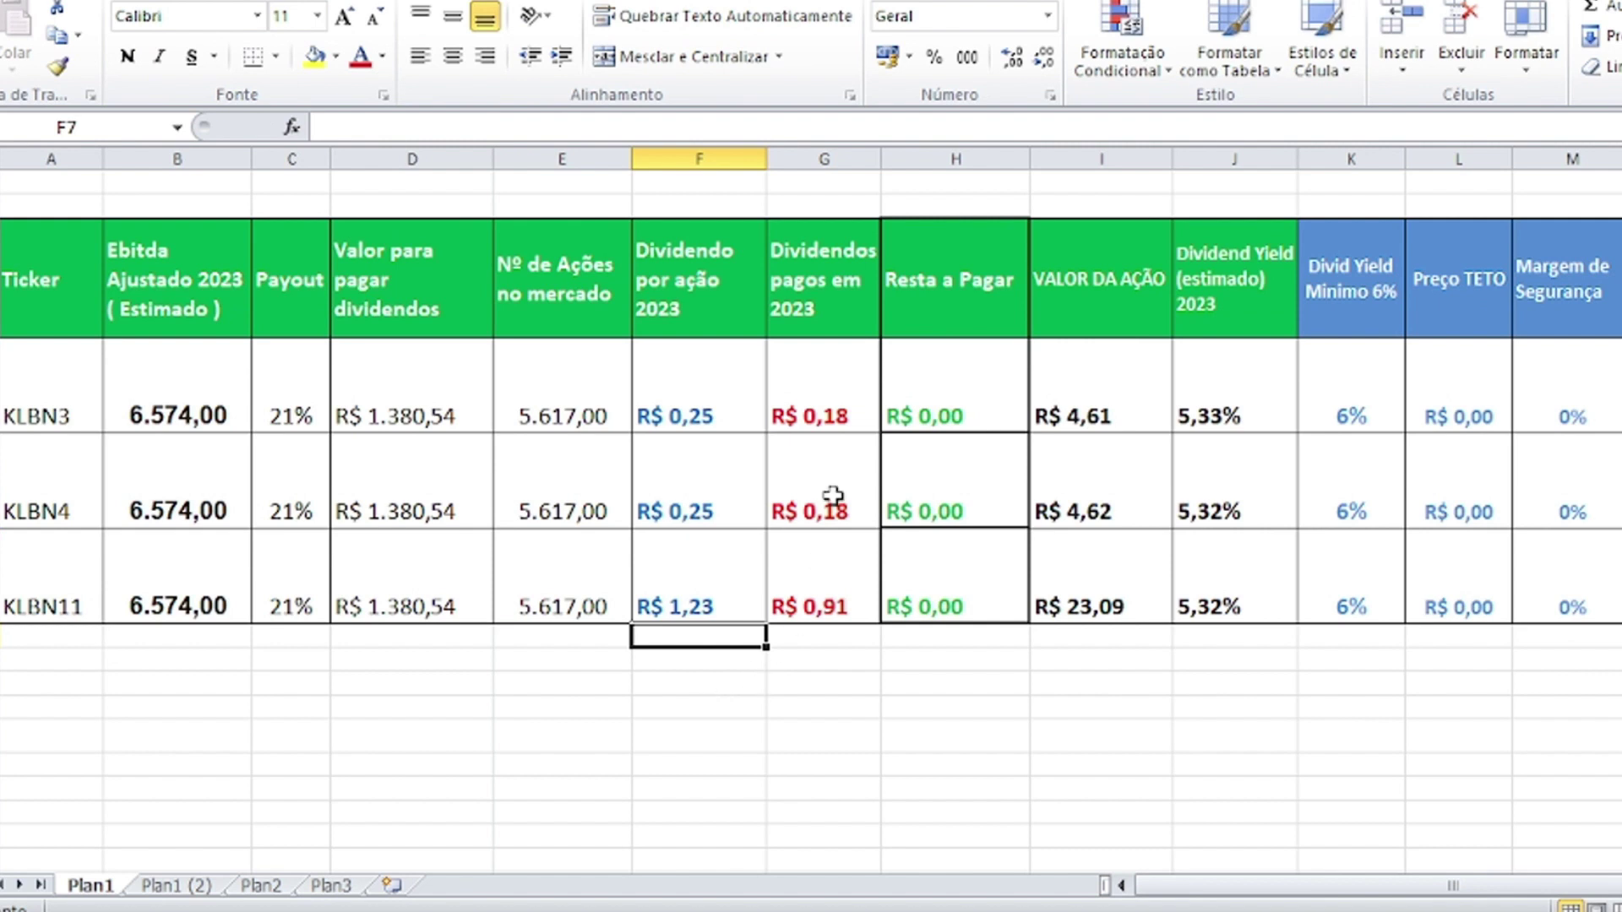
- Calculate KLBN3's remaining dividend in H4 as =F4-G4 and fill the formula down to KLBN11
click(818, 300)
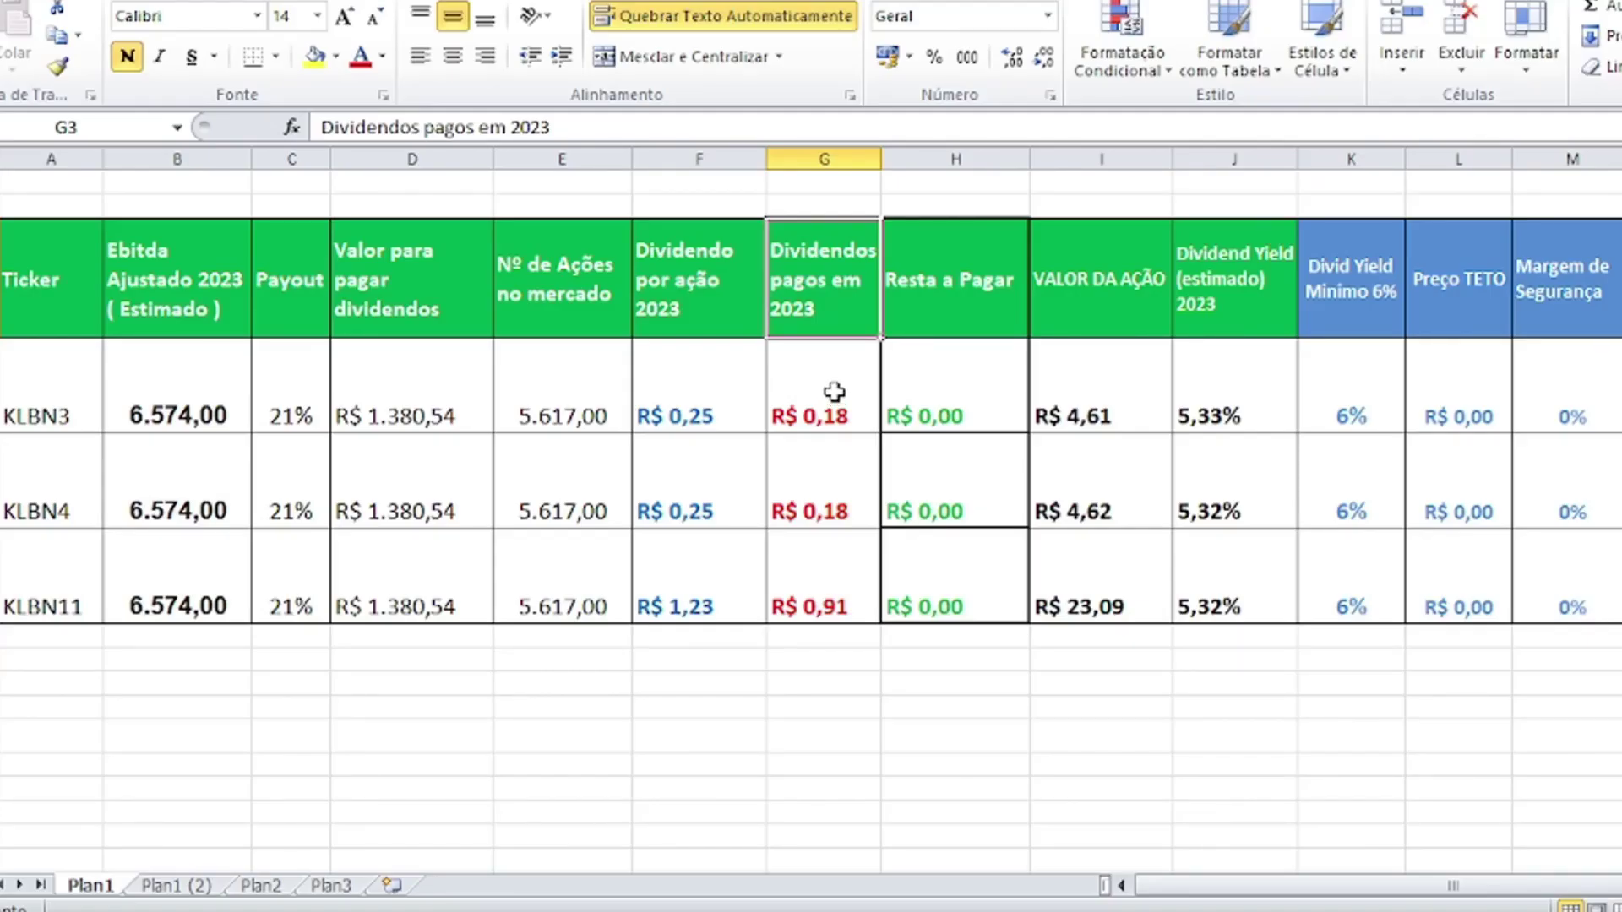
click(834, 395)
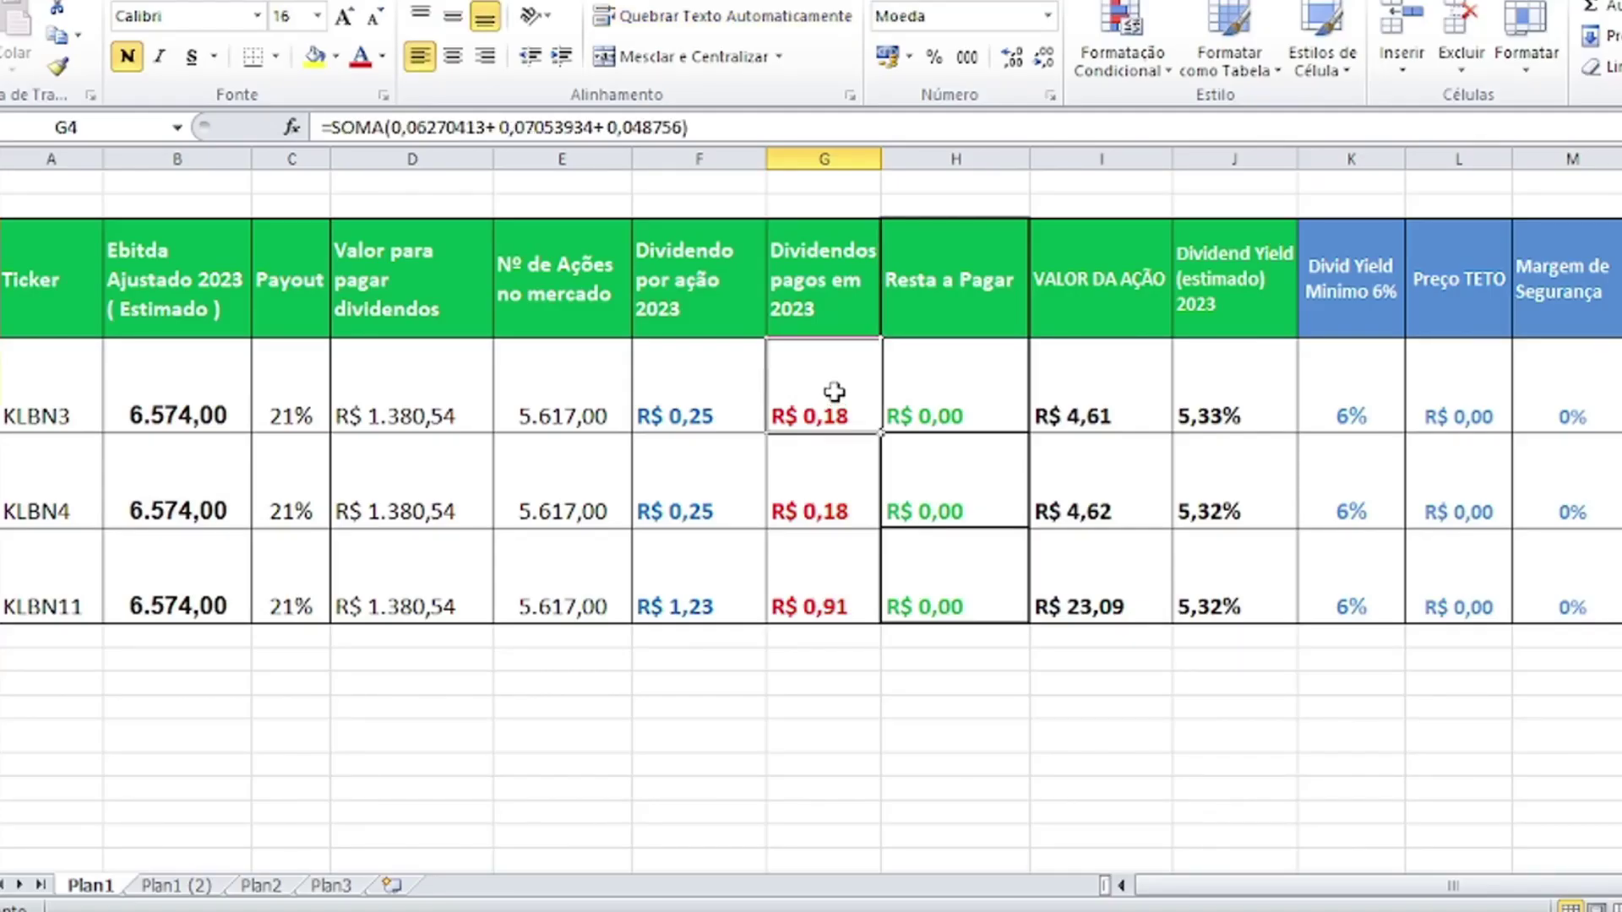
click(840, 496)
click(840, 566)
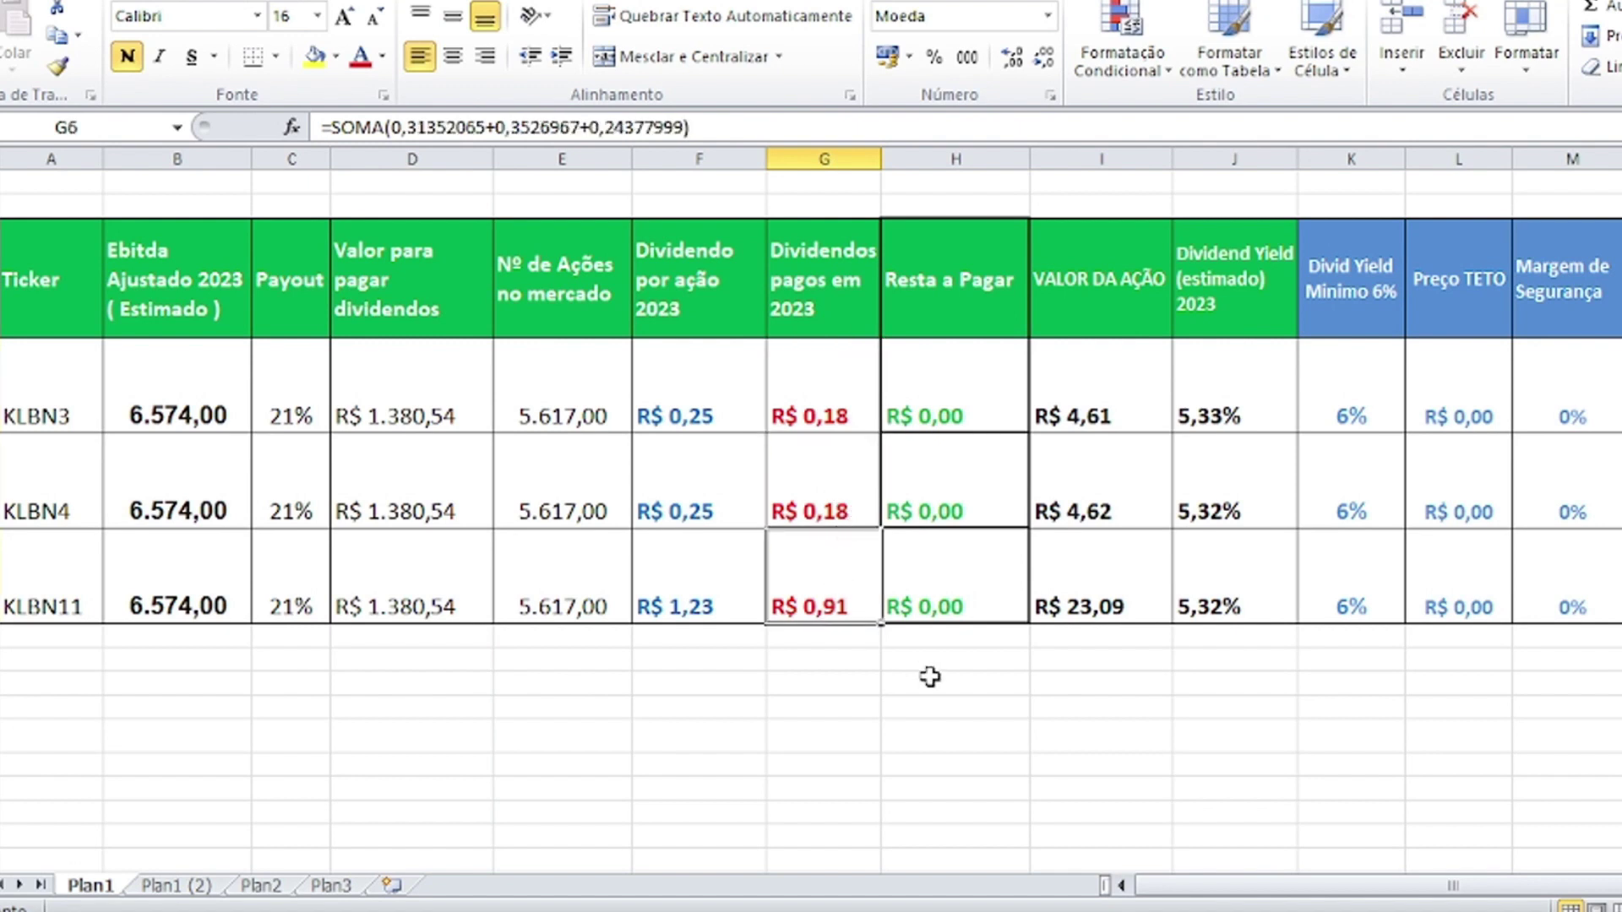
key(Up)
key(Up)
key(Right)
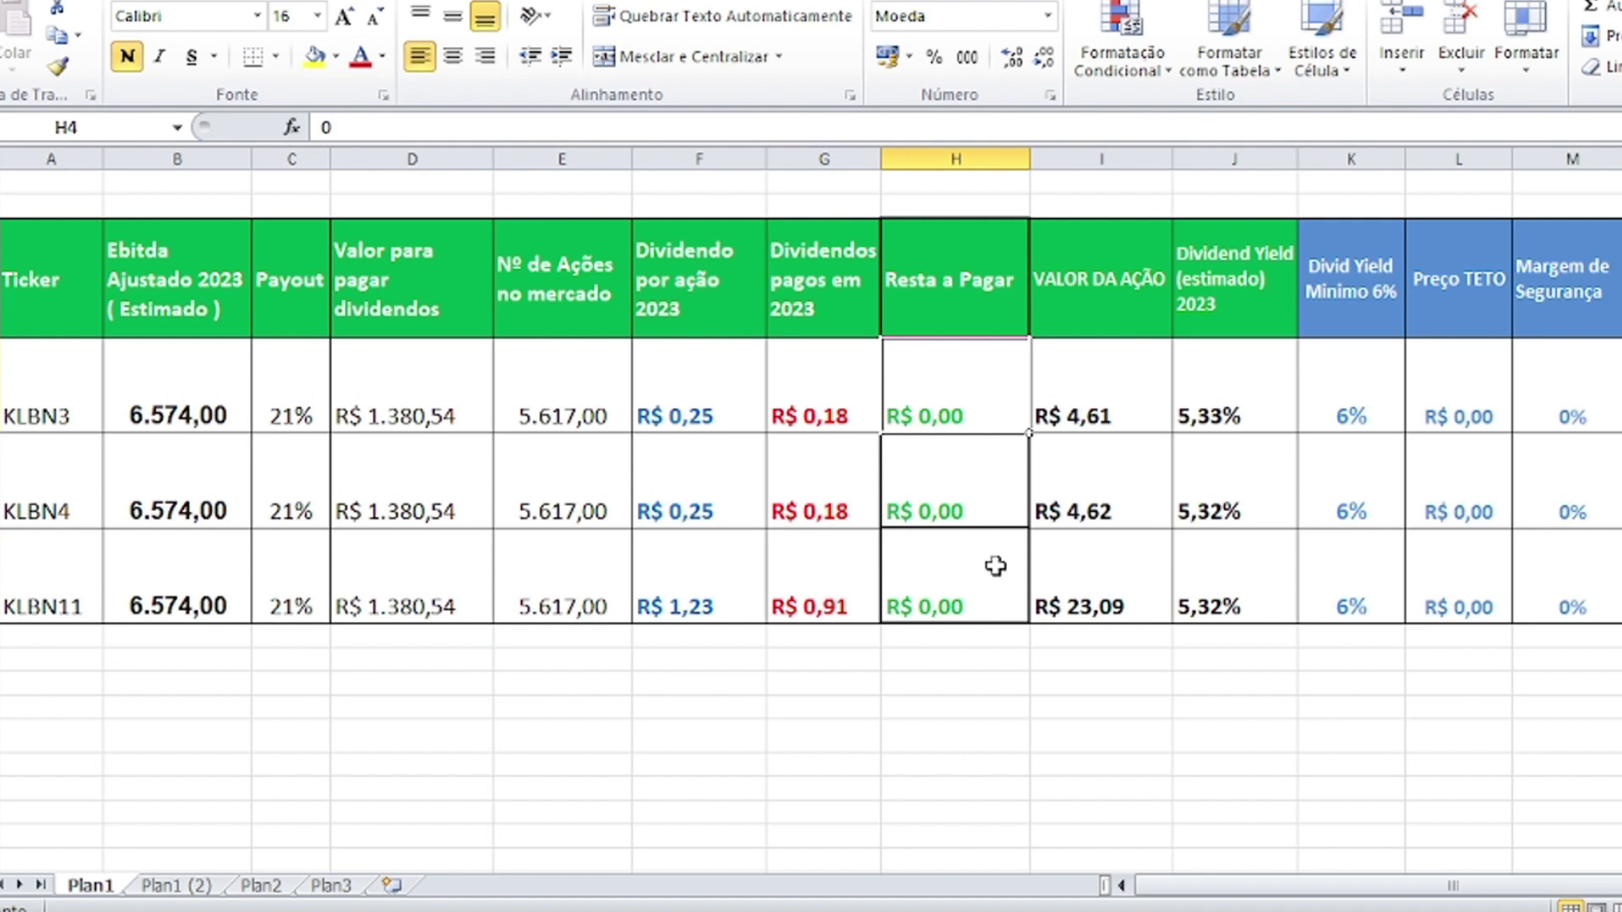
text(=)
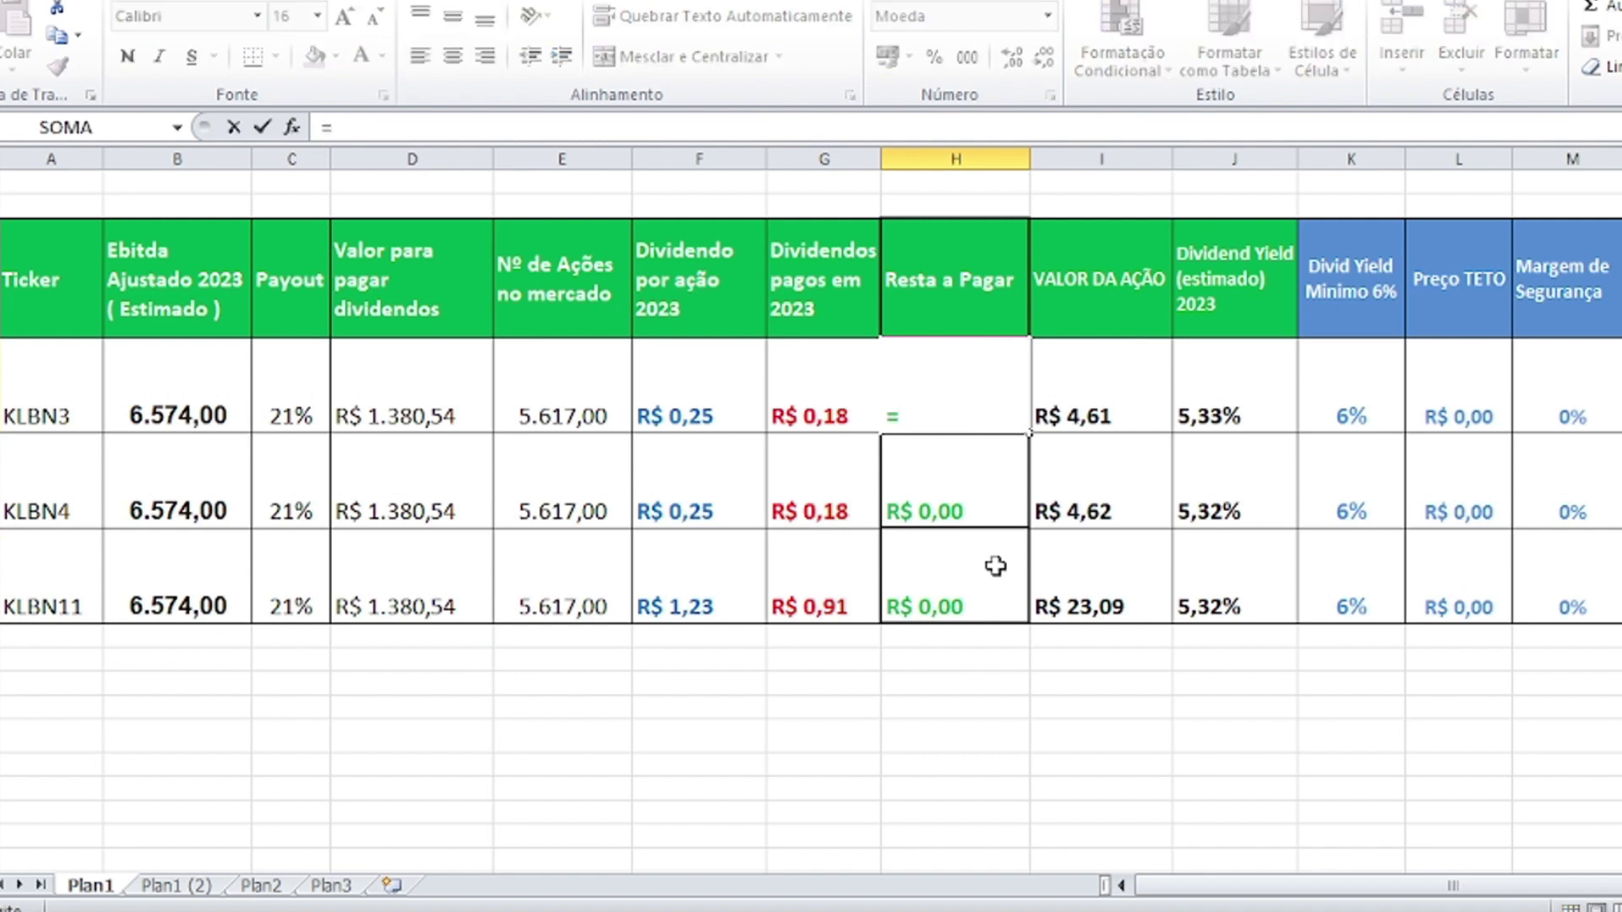
click(718, 404)
text(-)
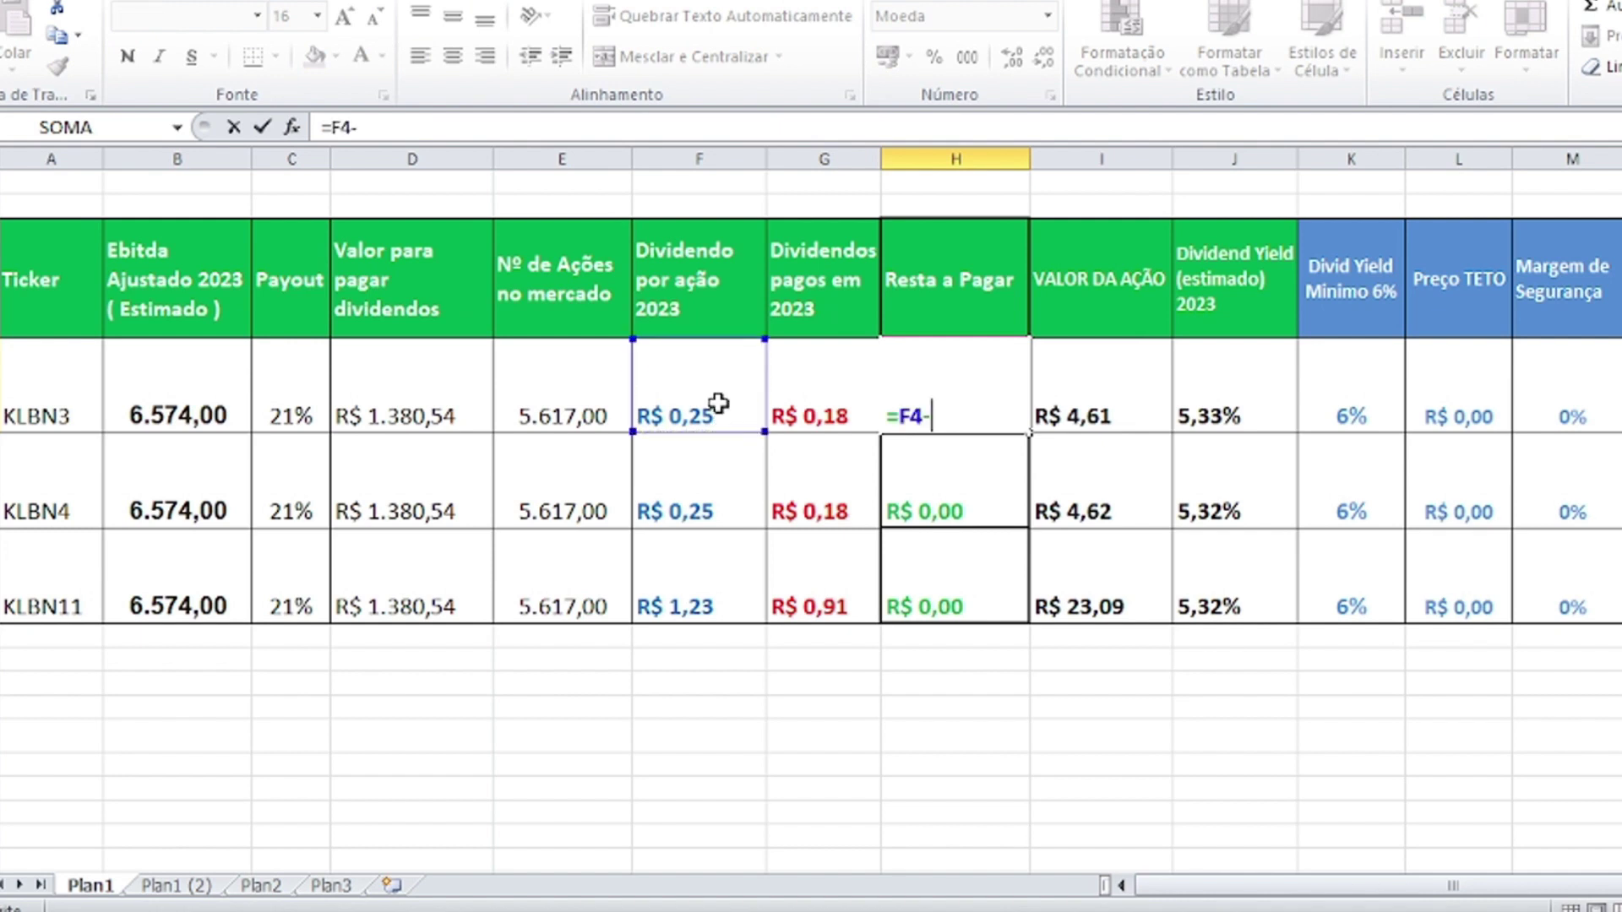
click(835, 387)
key(Return)
key(Up)
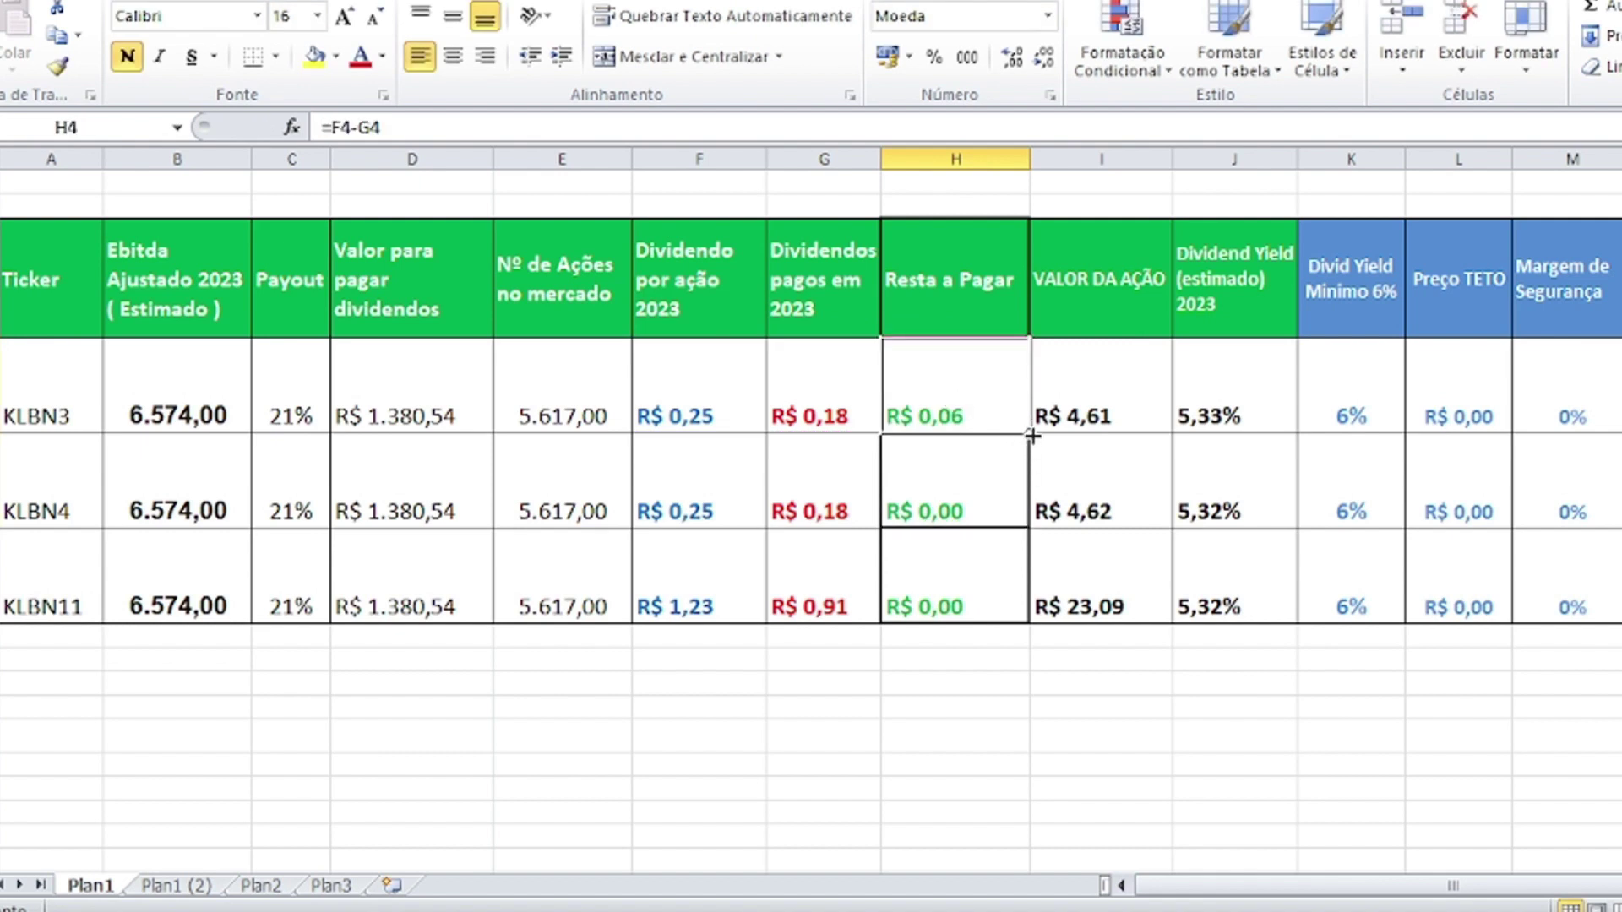
drag(1032, 433, 1025, 592)
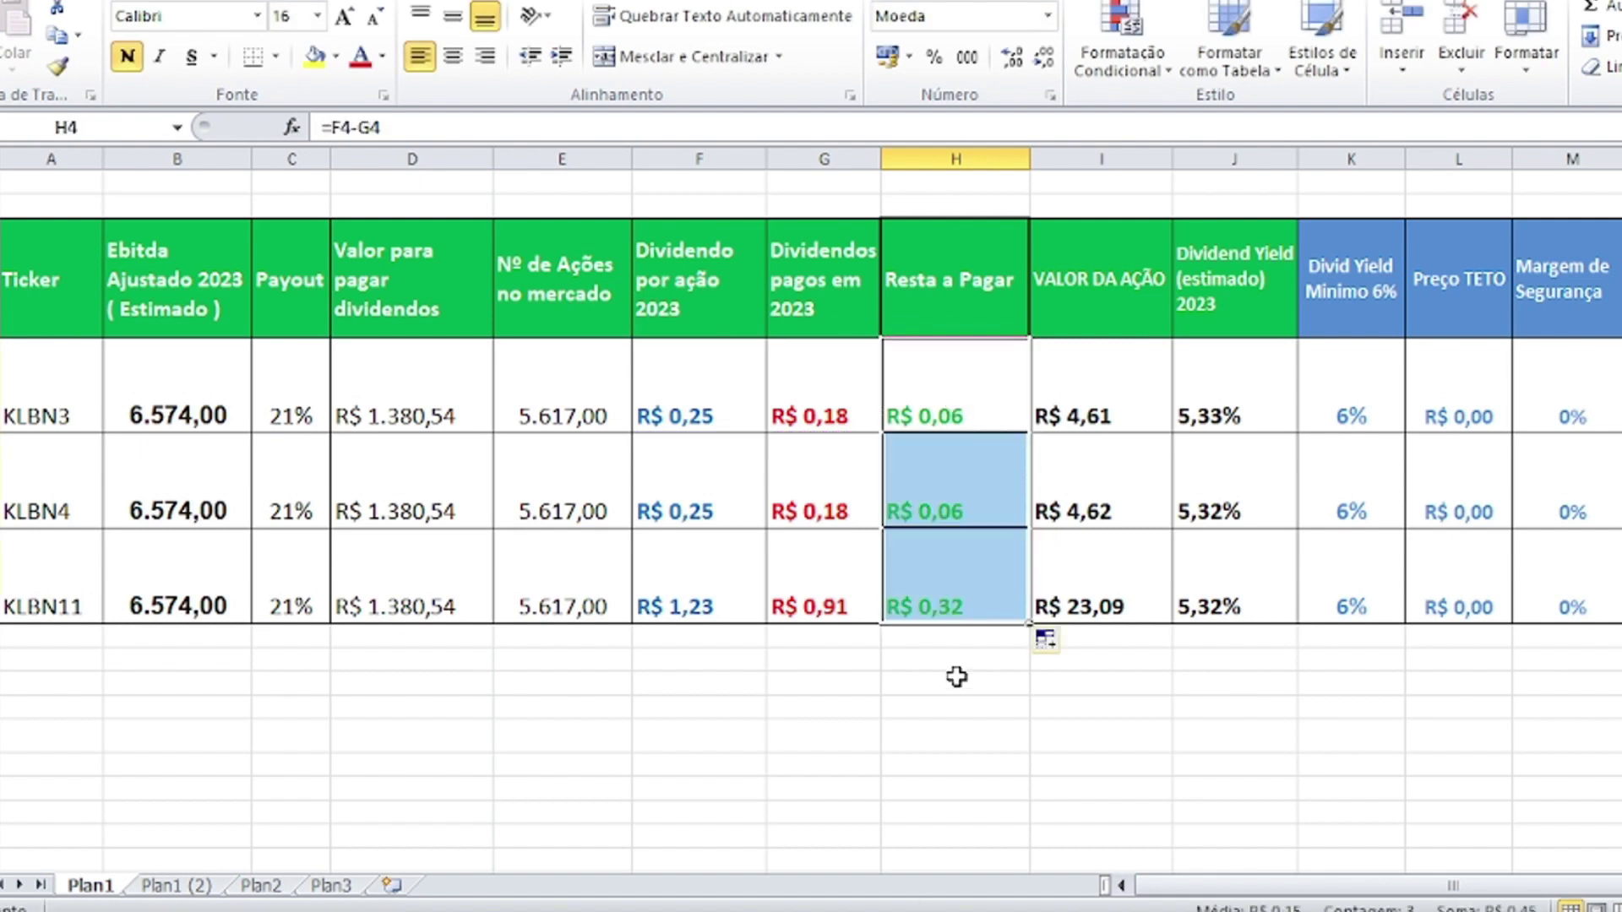
- Examine the Resta a Pagar column, KLBN3's dividend per share and share price, and the Dividend Yield formulas for KLBN3 and KLBN4
click(949, 681)
key(Up)
key(Up)
key(Up)
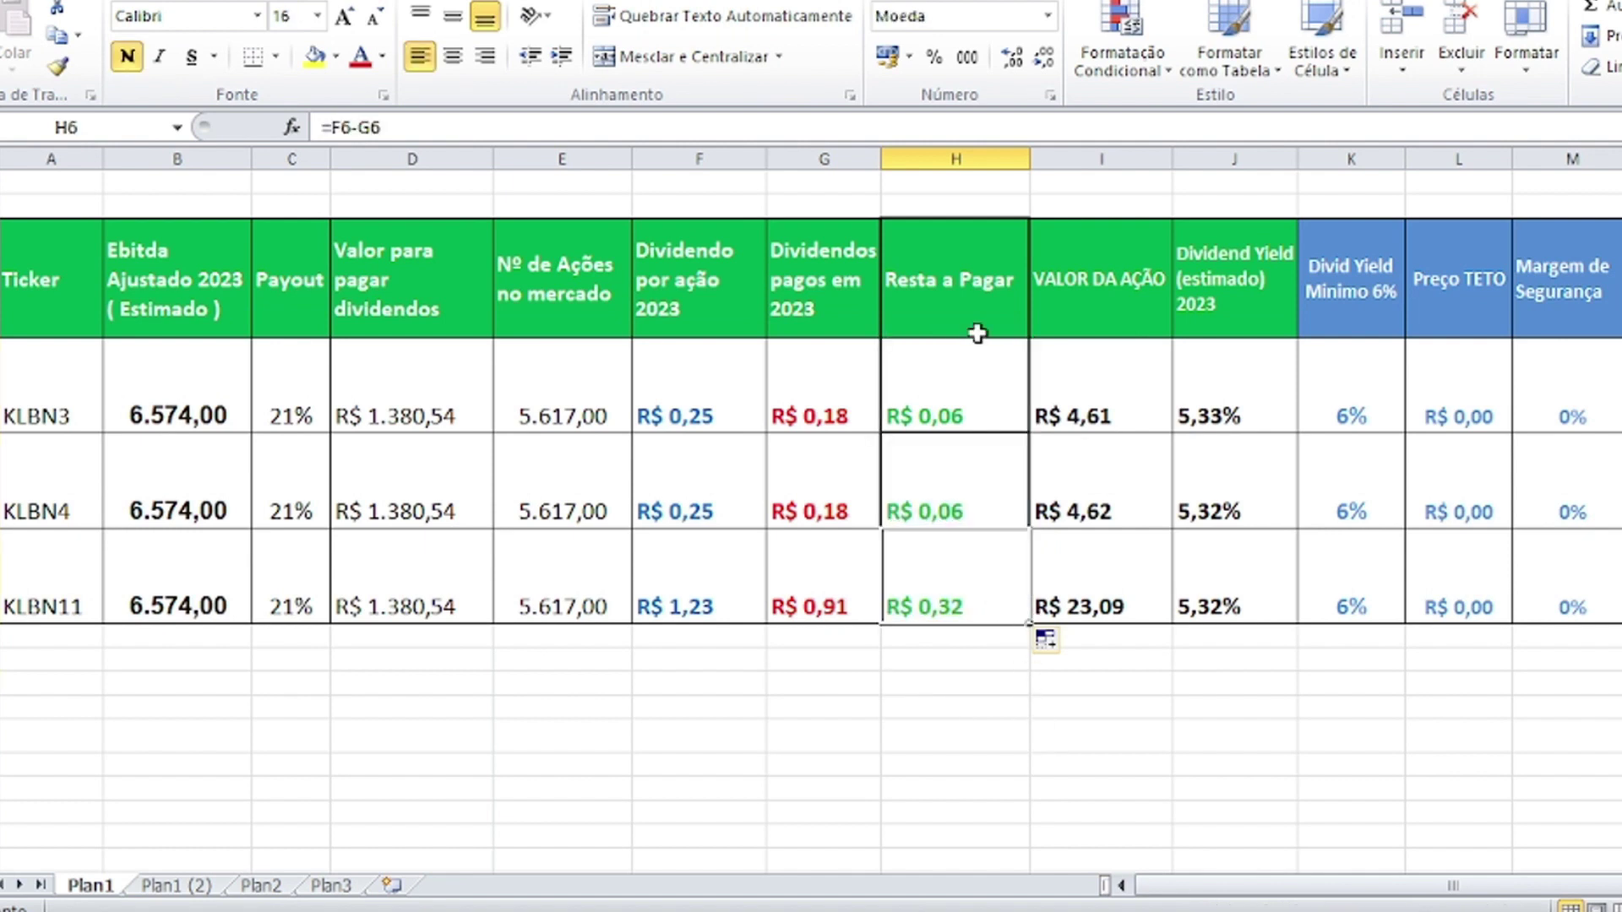
drag(978, 333, 955, 583)
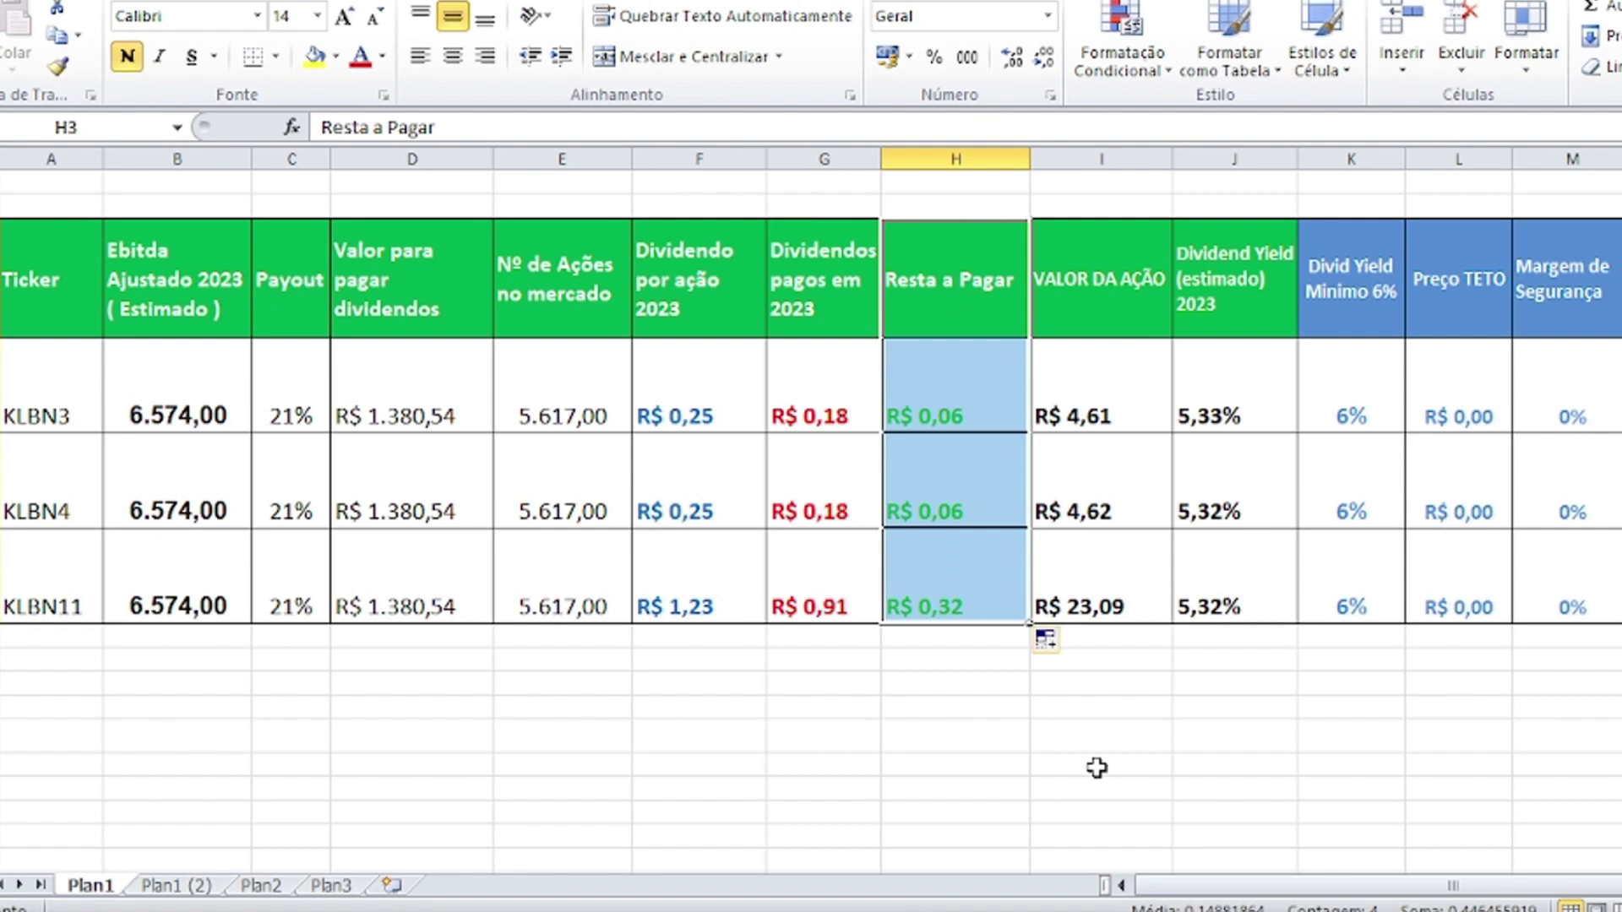
click(724, 407)
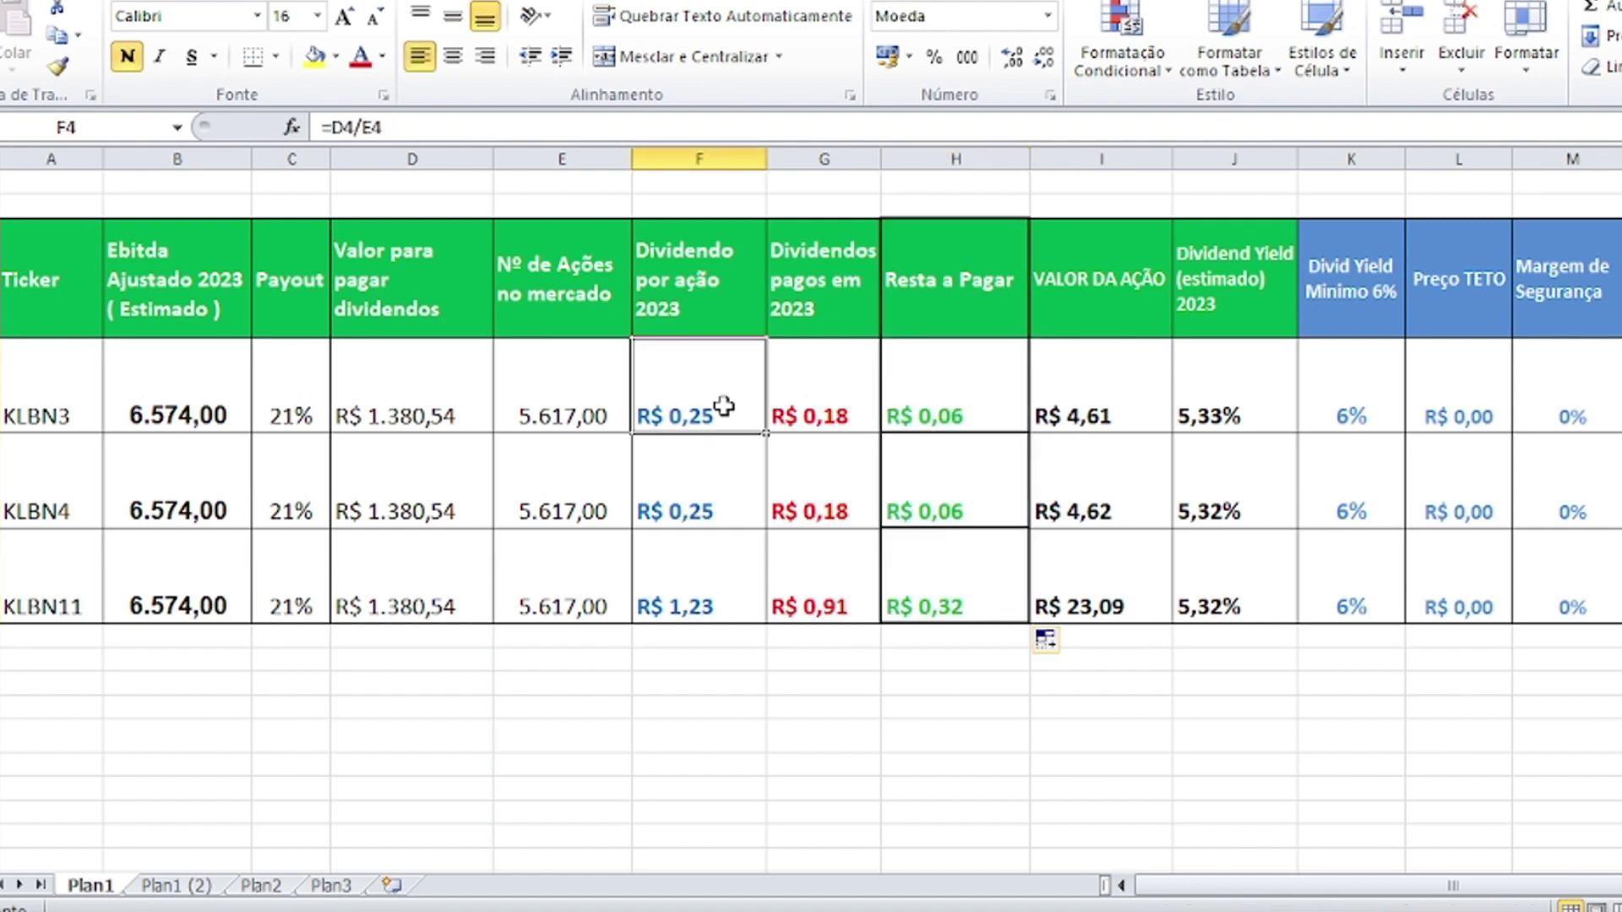
click(1117, 414)
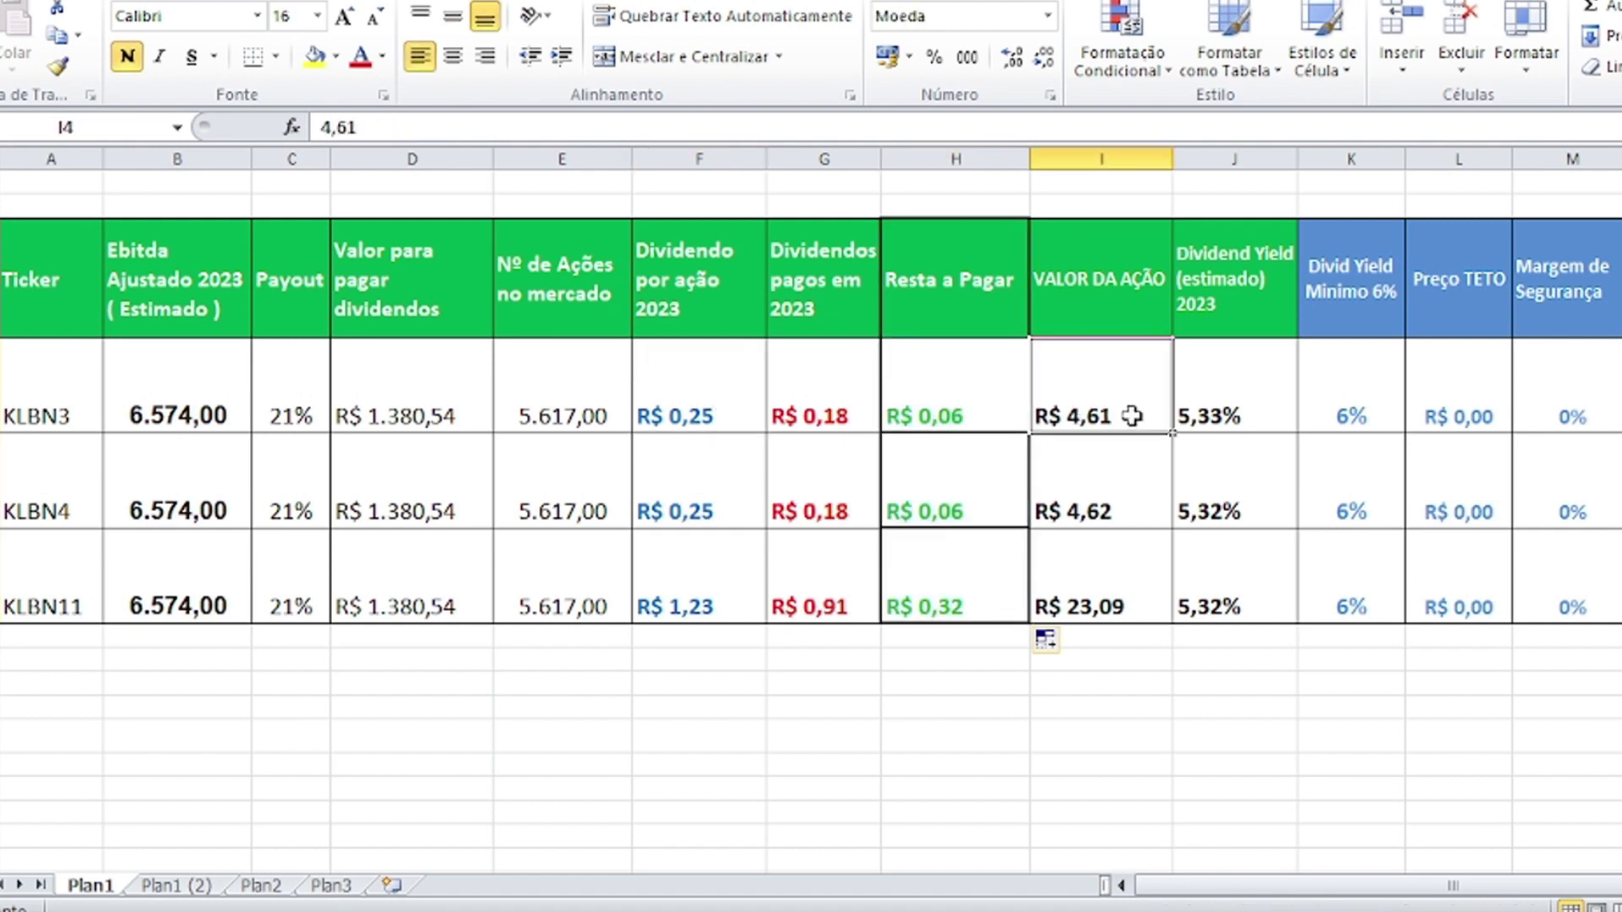
click(1254, 406)
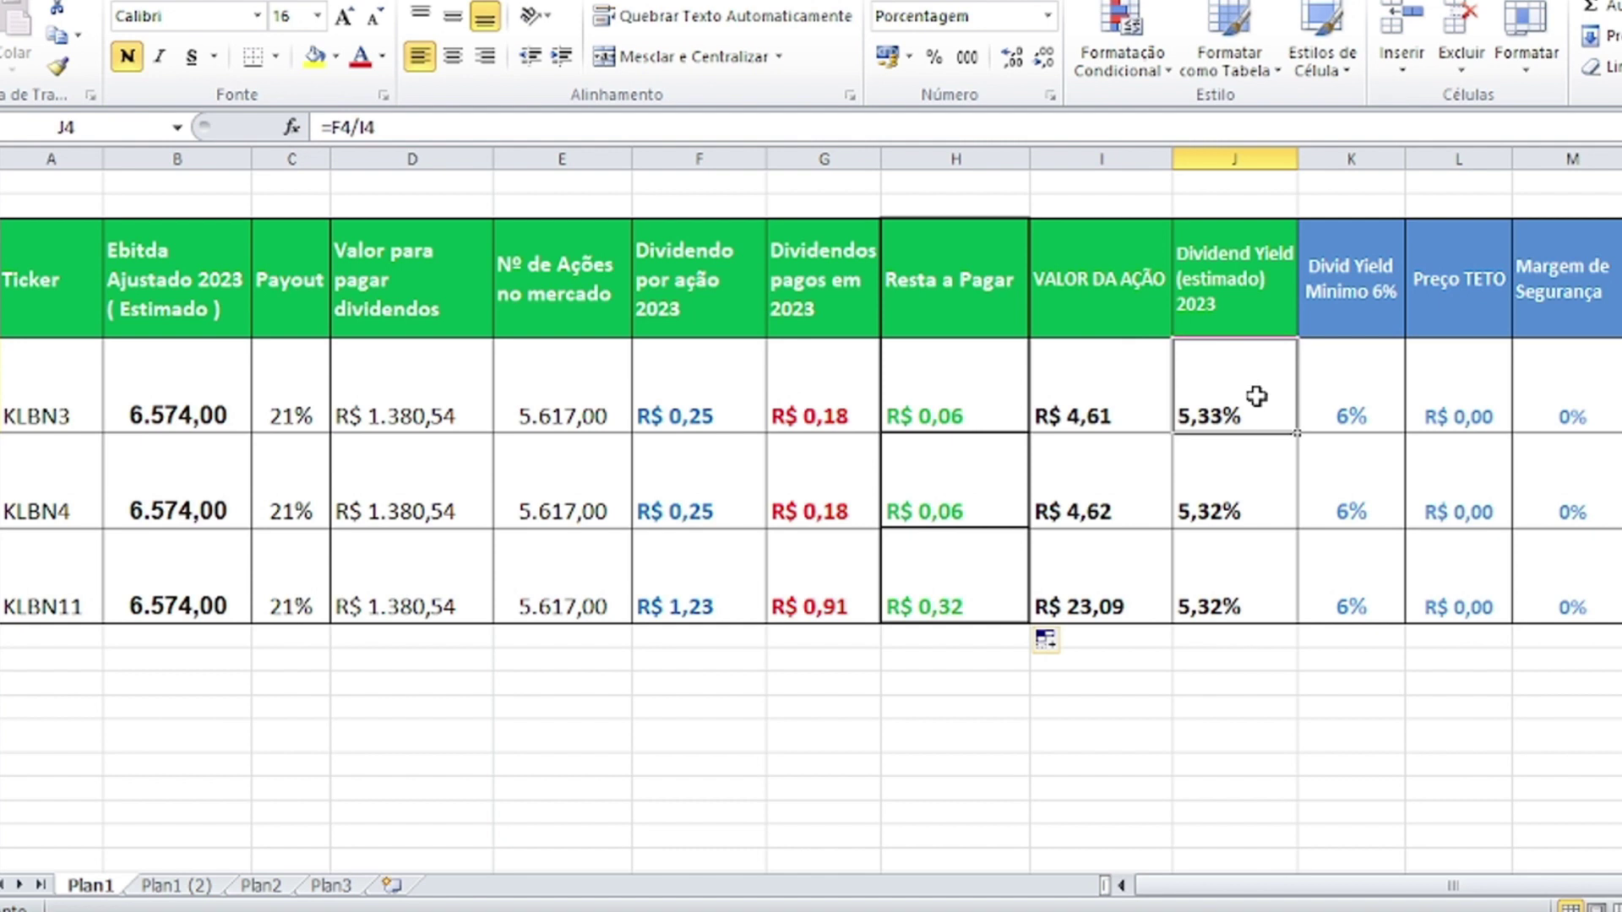
click(1255, 475)
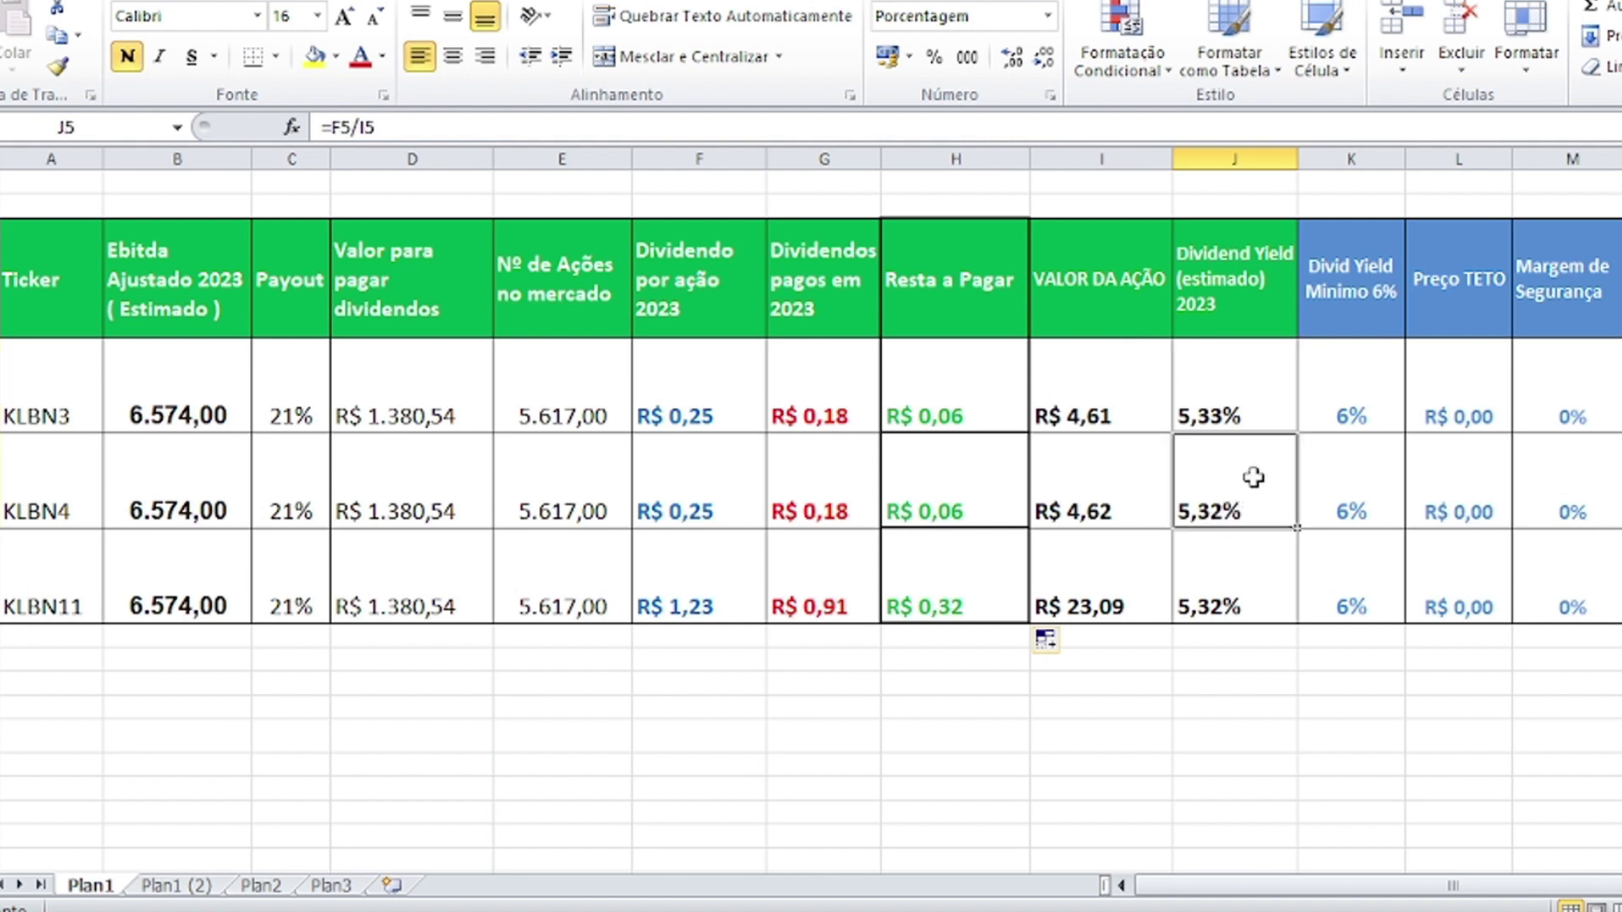
- Examine KLBN11's Dividend Yield formula, the estimated yields of all three tickers and the Divid Yield Minimo 6% column
click(1245, 568)
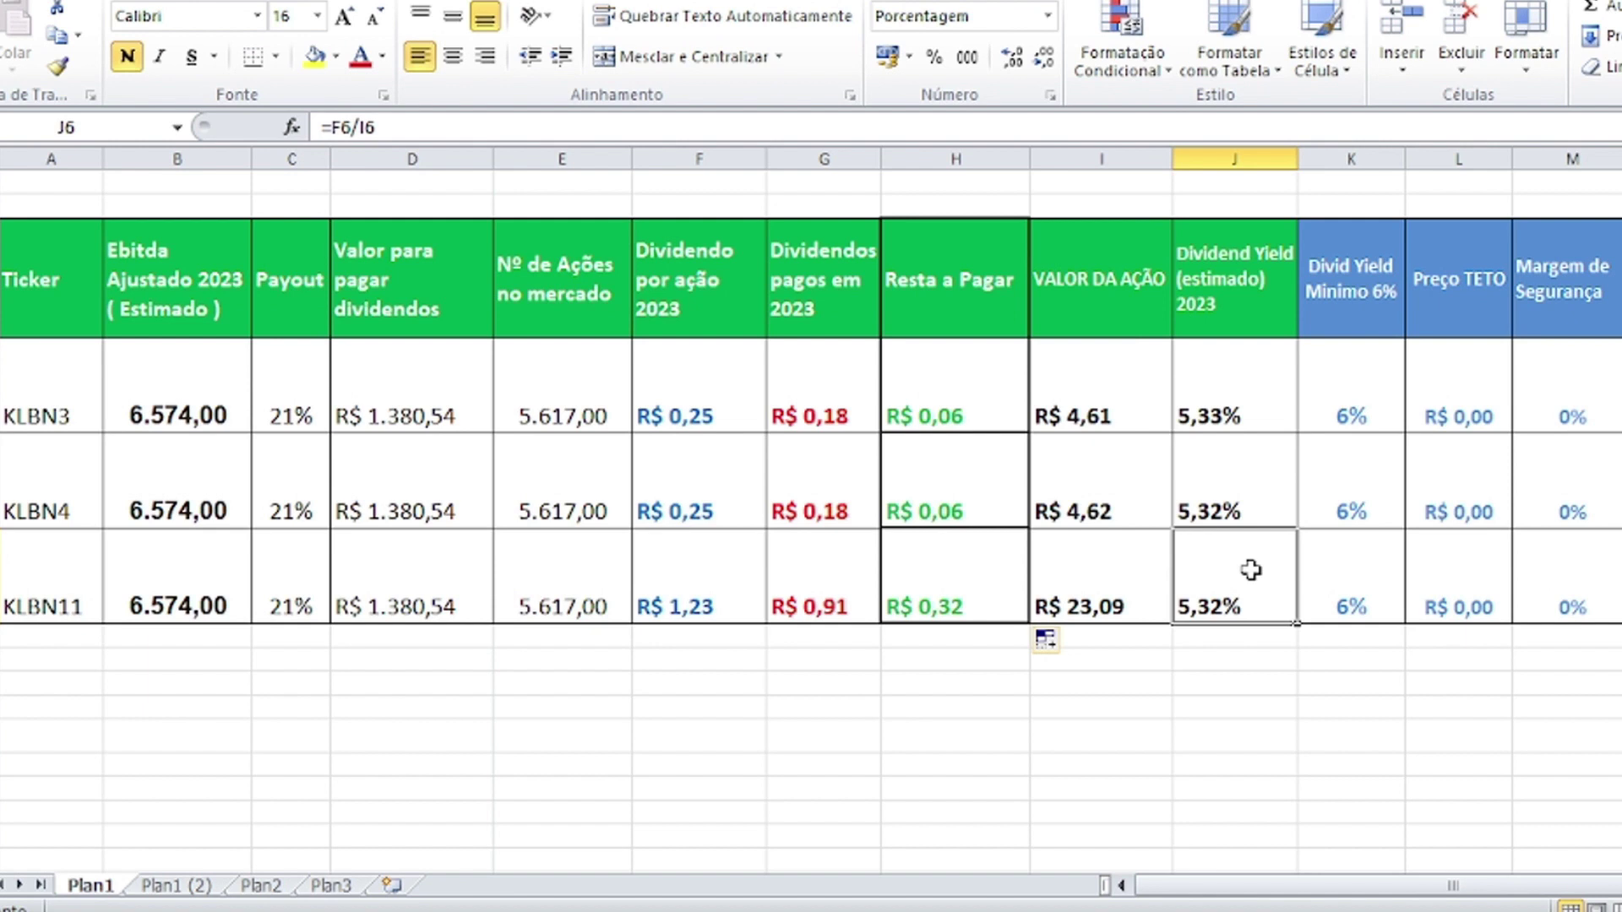
drag(1250, 388, 1231, 605)
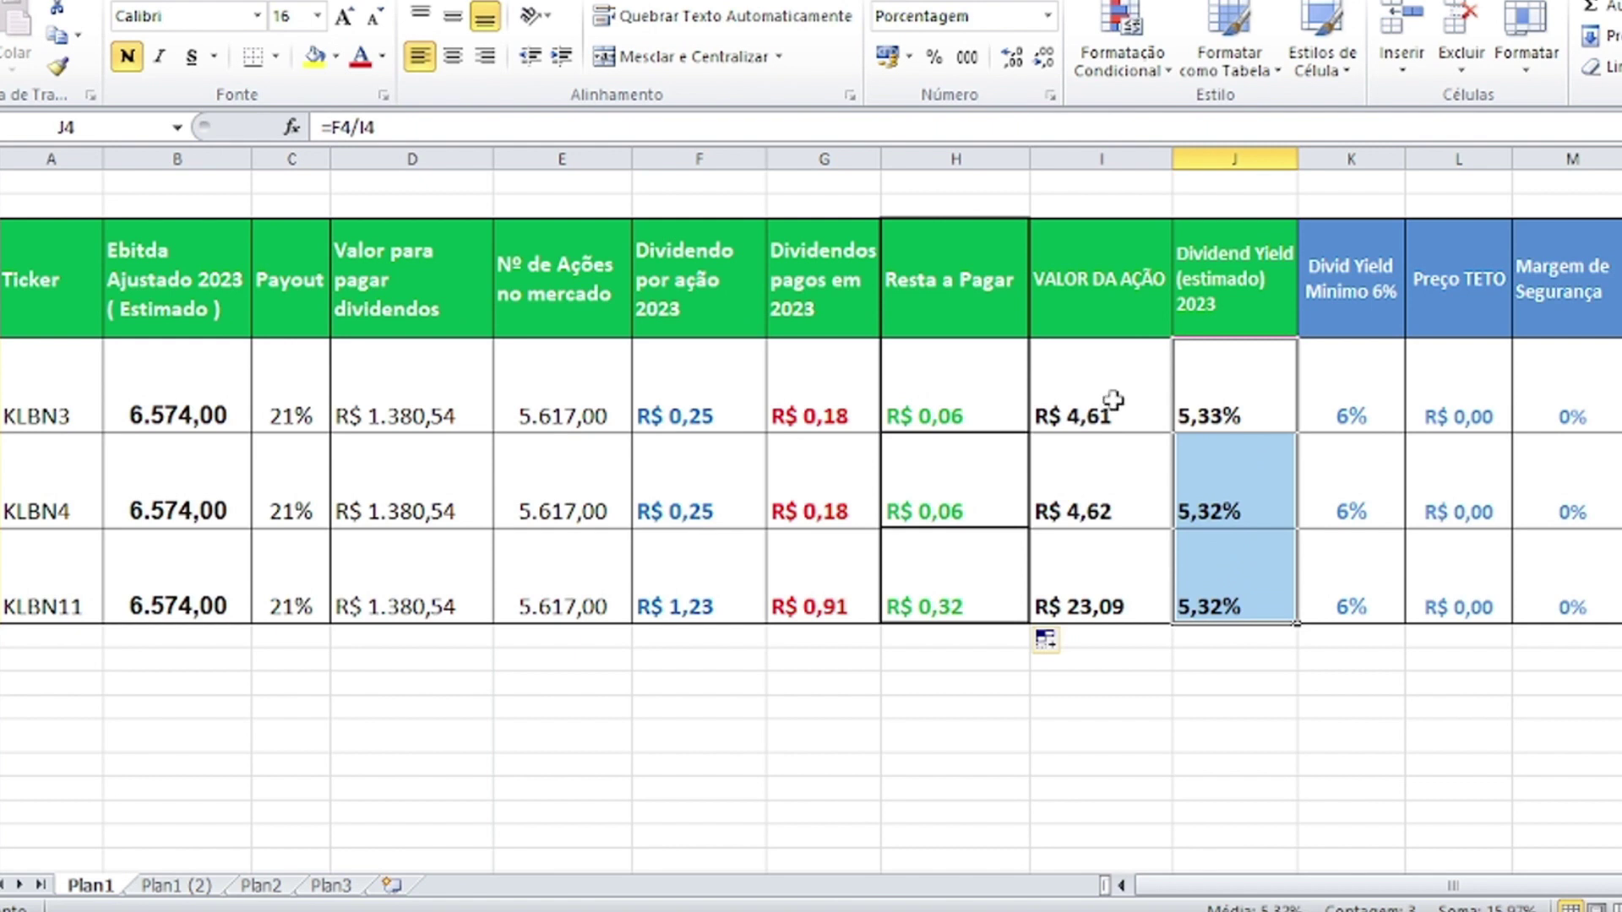
click(1350, 423)
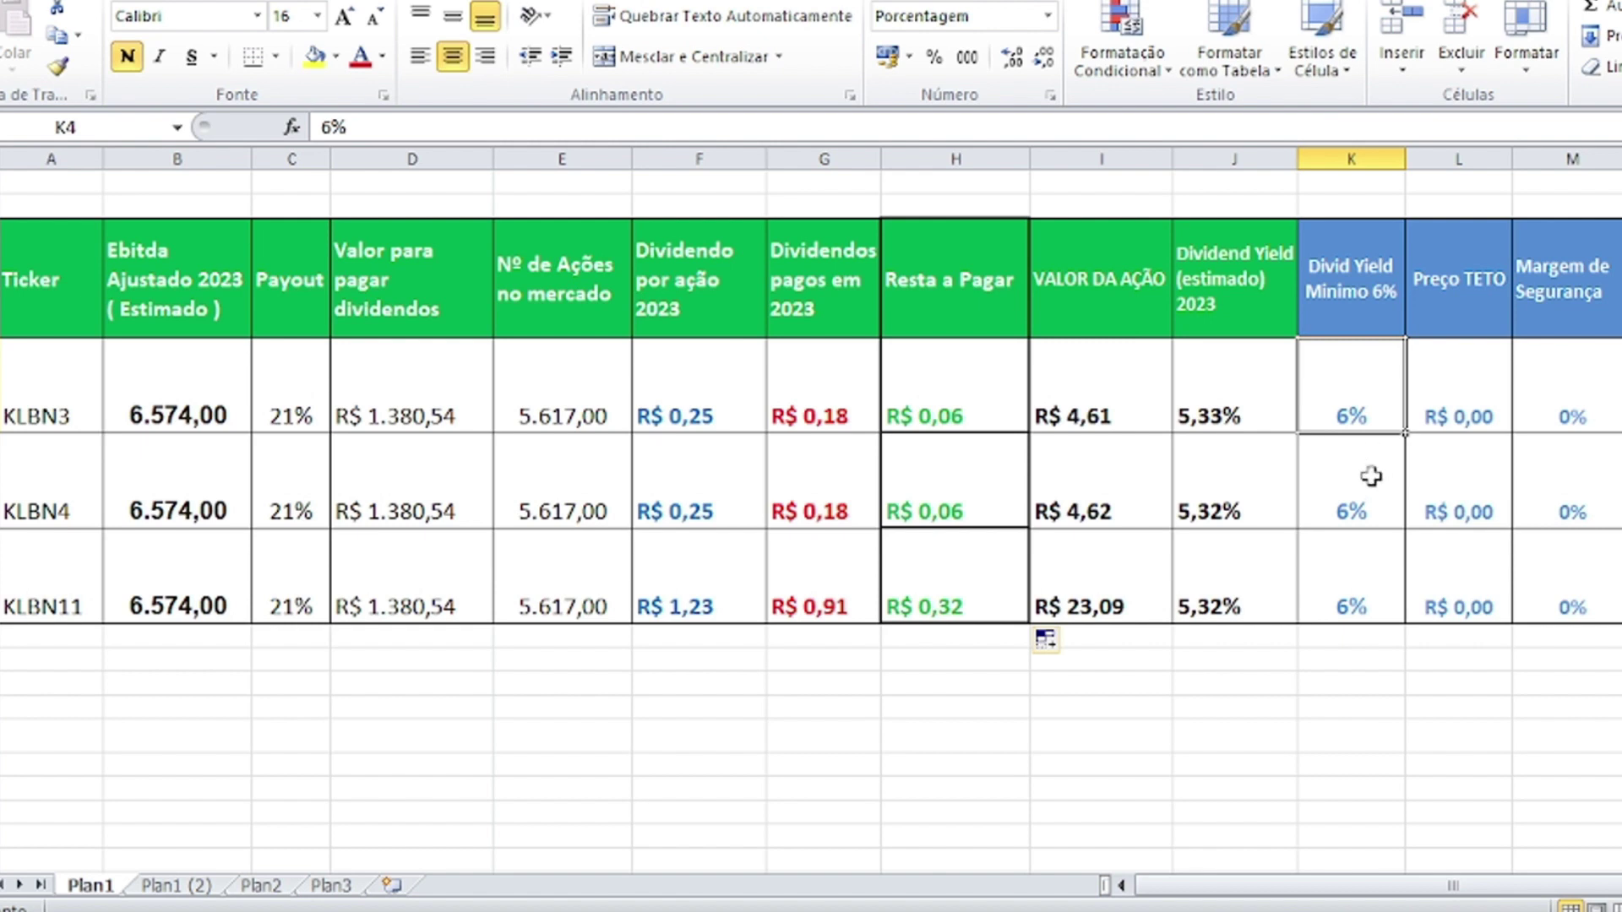
drag(1381, 412, 1343, 571)
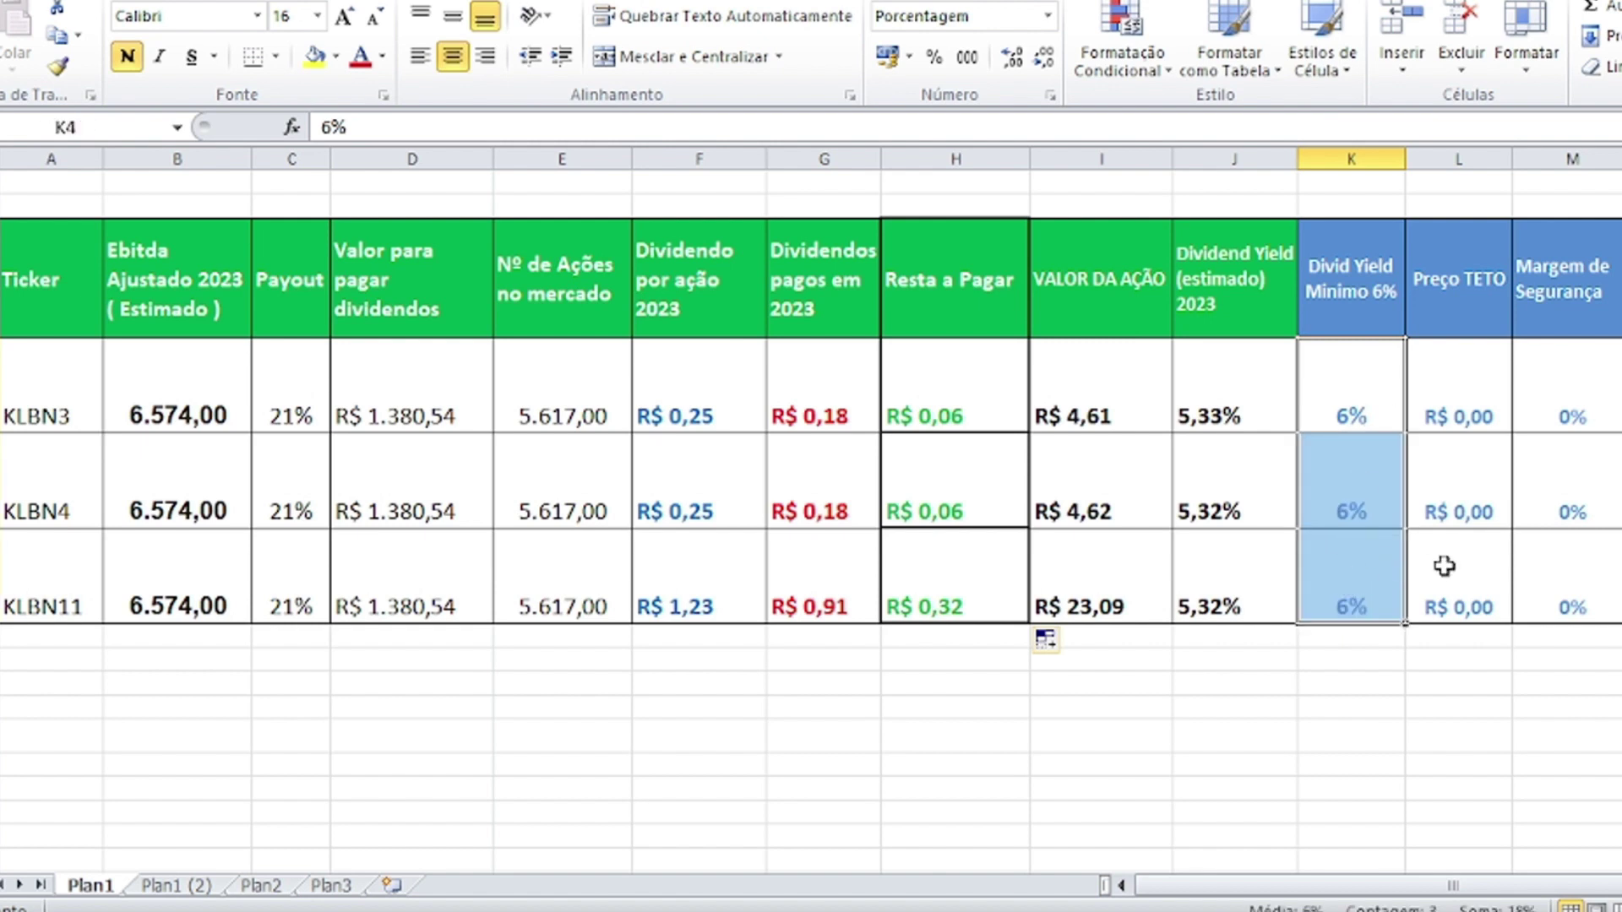
- Calculate KLBN3's Preço TETO in L4 as =F4/K4 and fill the formula down to KLBN11
click(1459, 397)
text(=)
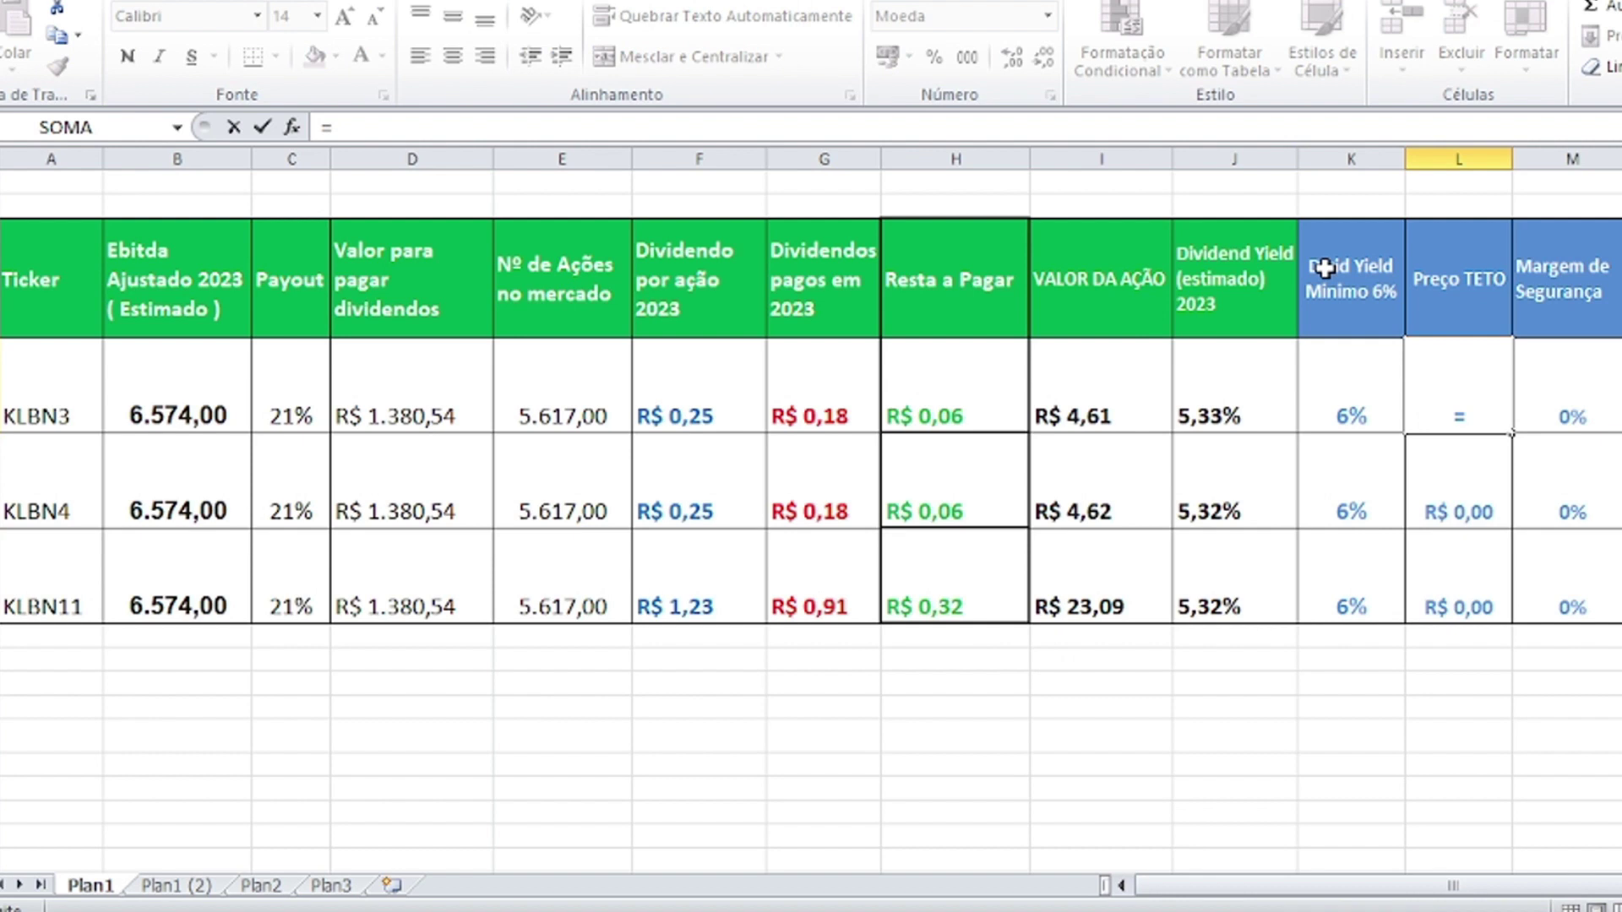
click(703, 418)
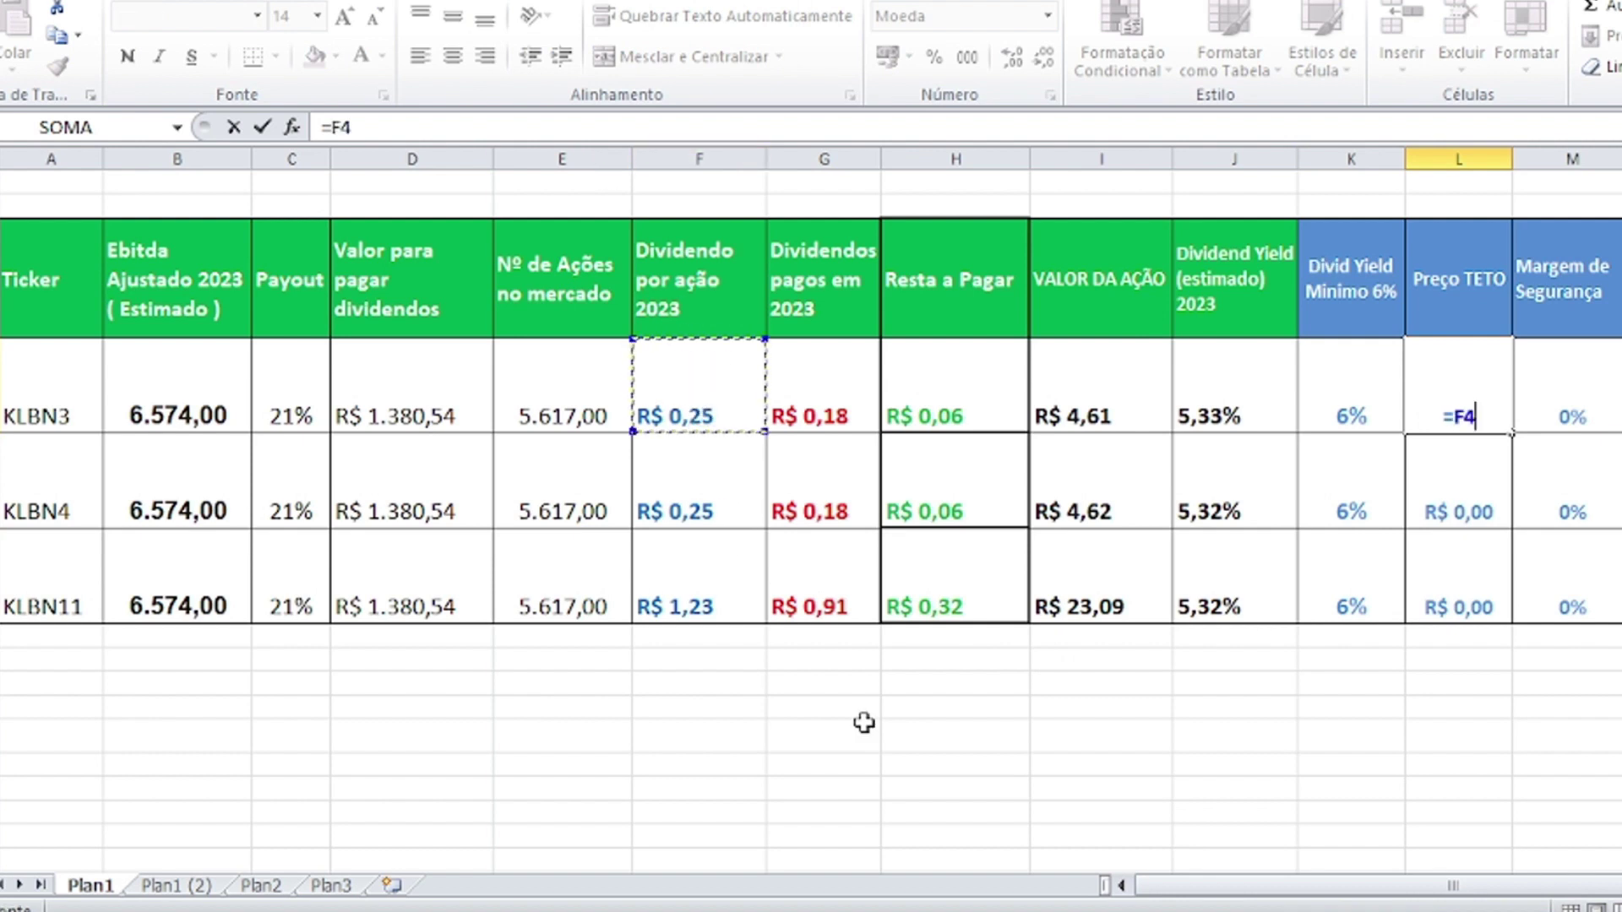
text(/)
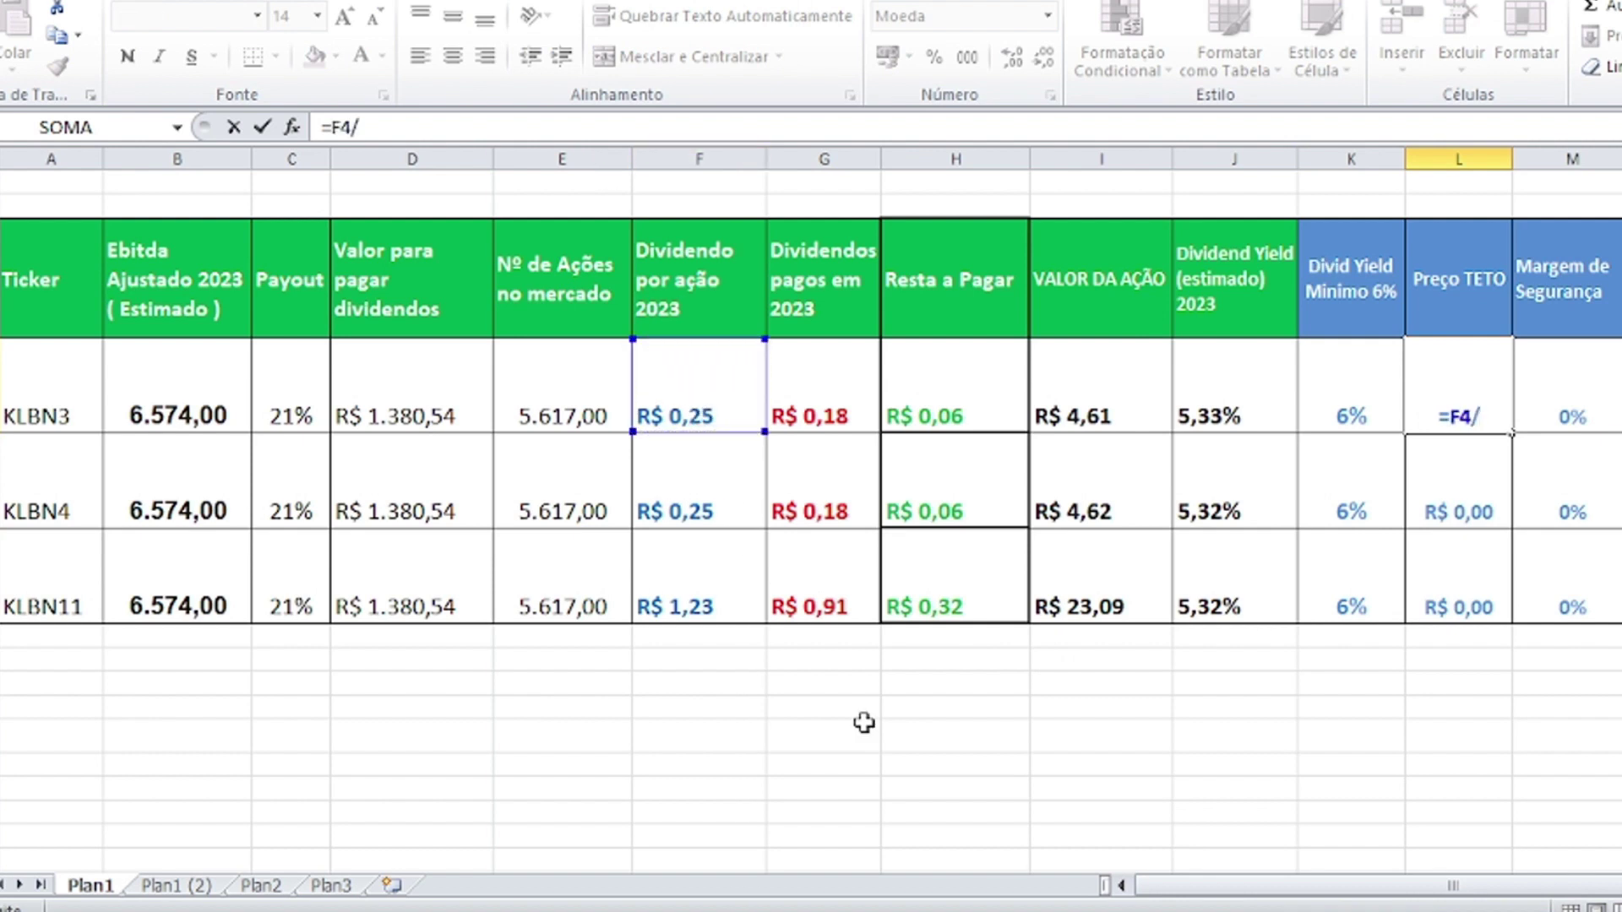
click(1320, 415)
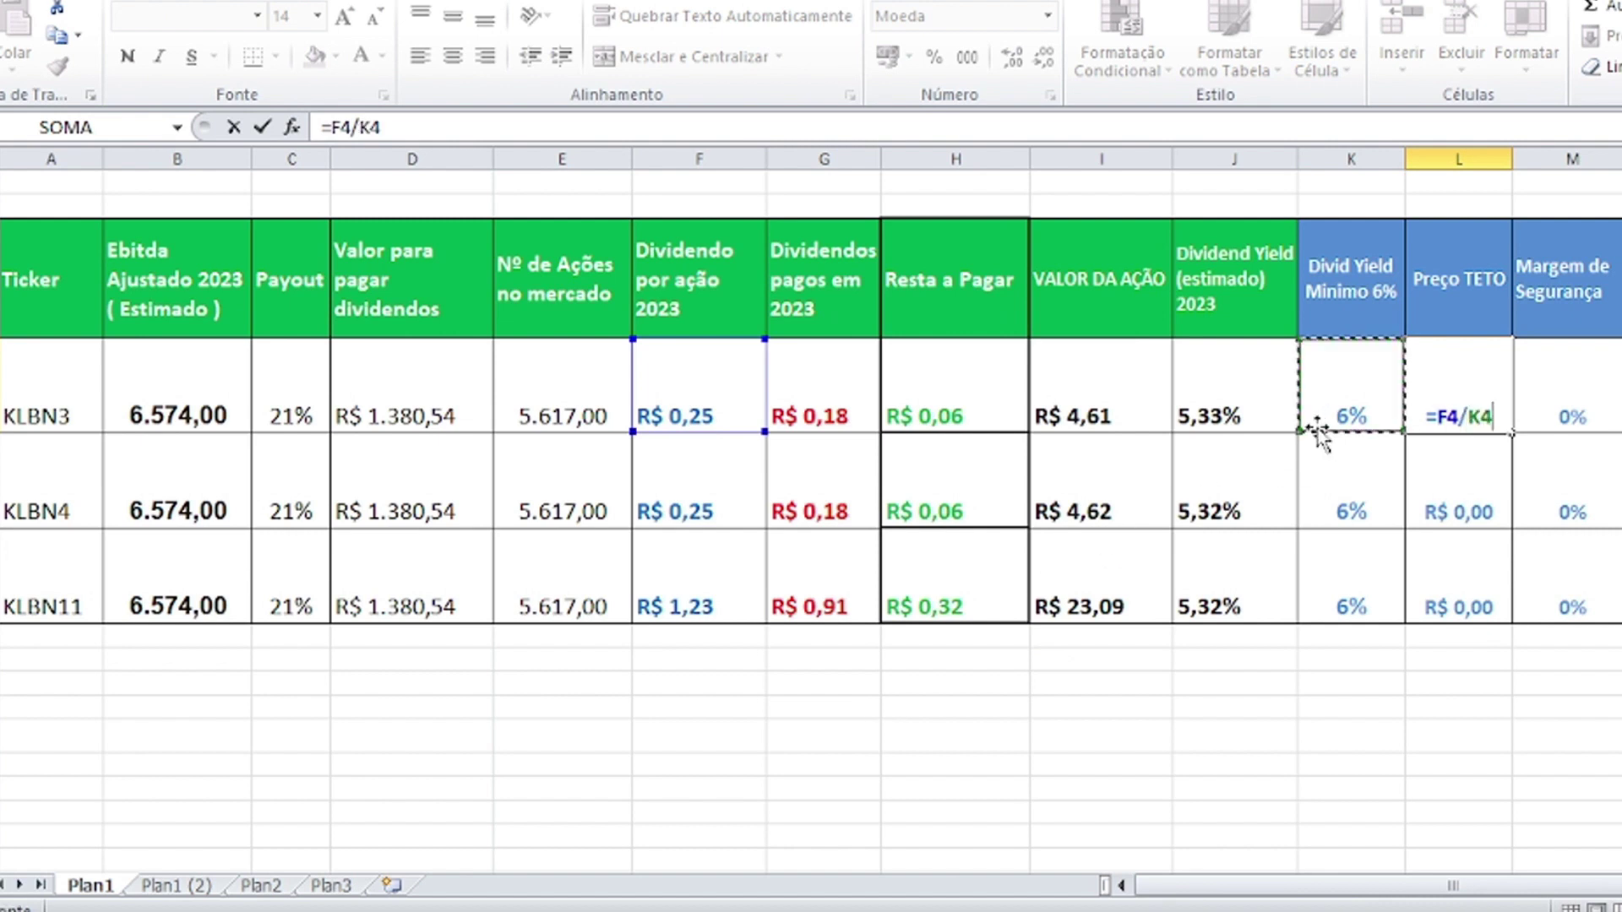
key(Return)
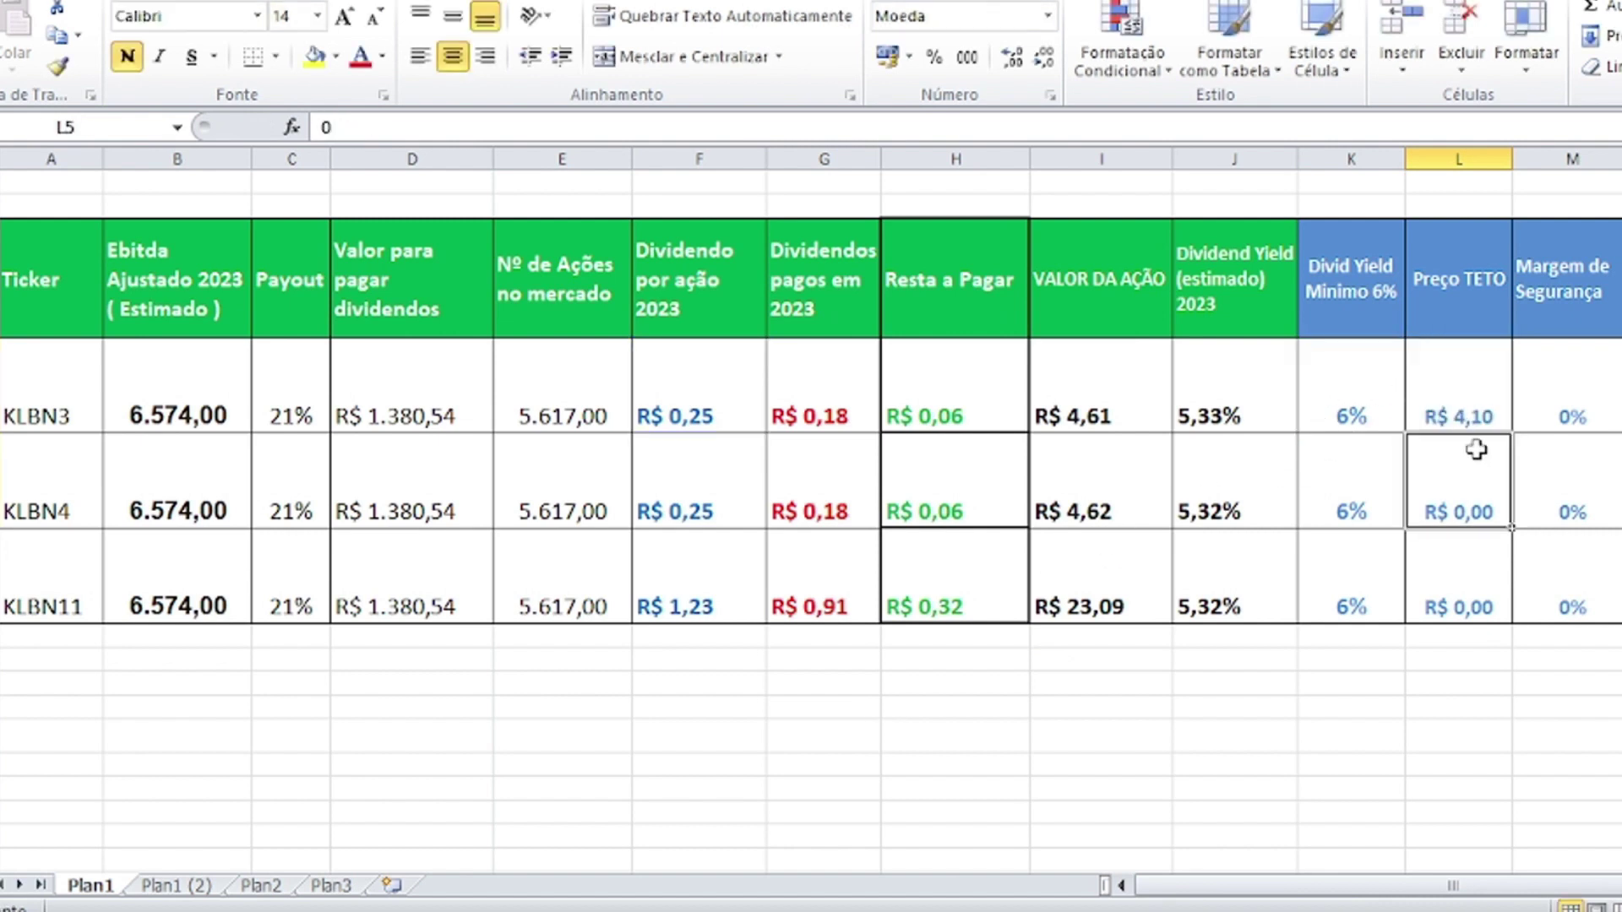
click(1473, 416)
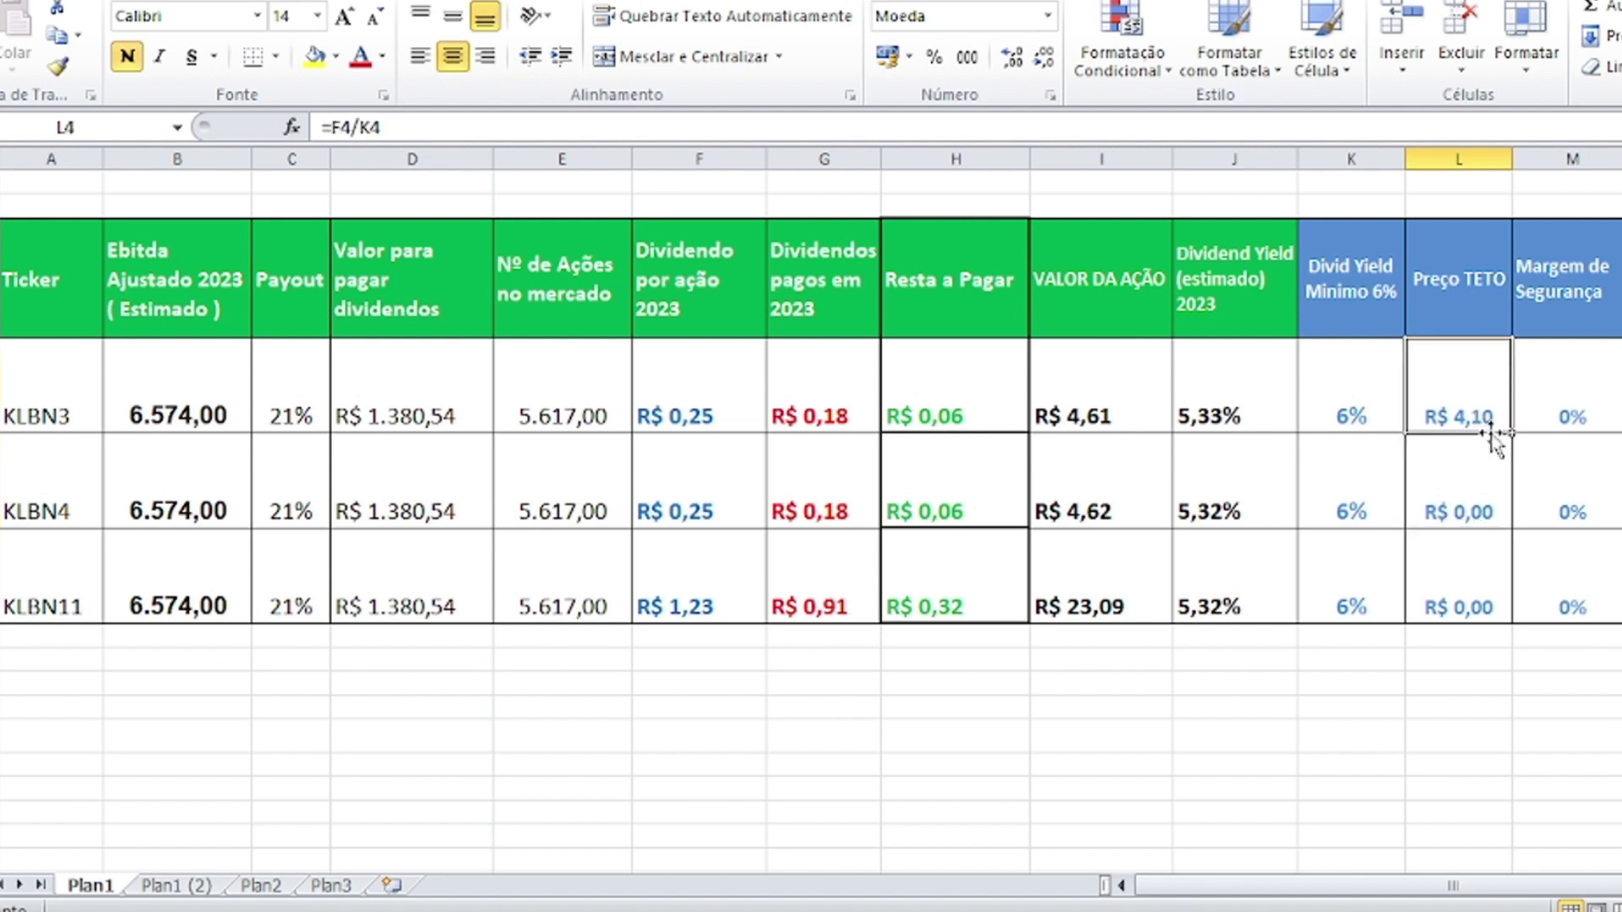
drag(1511, 434, 1511, 621)
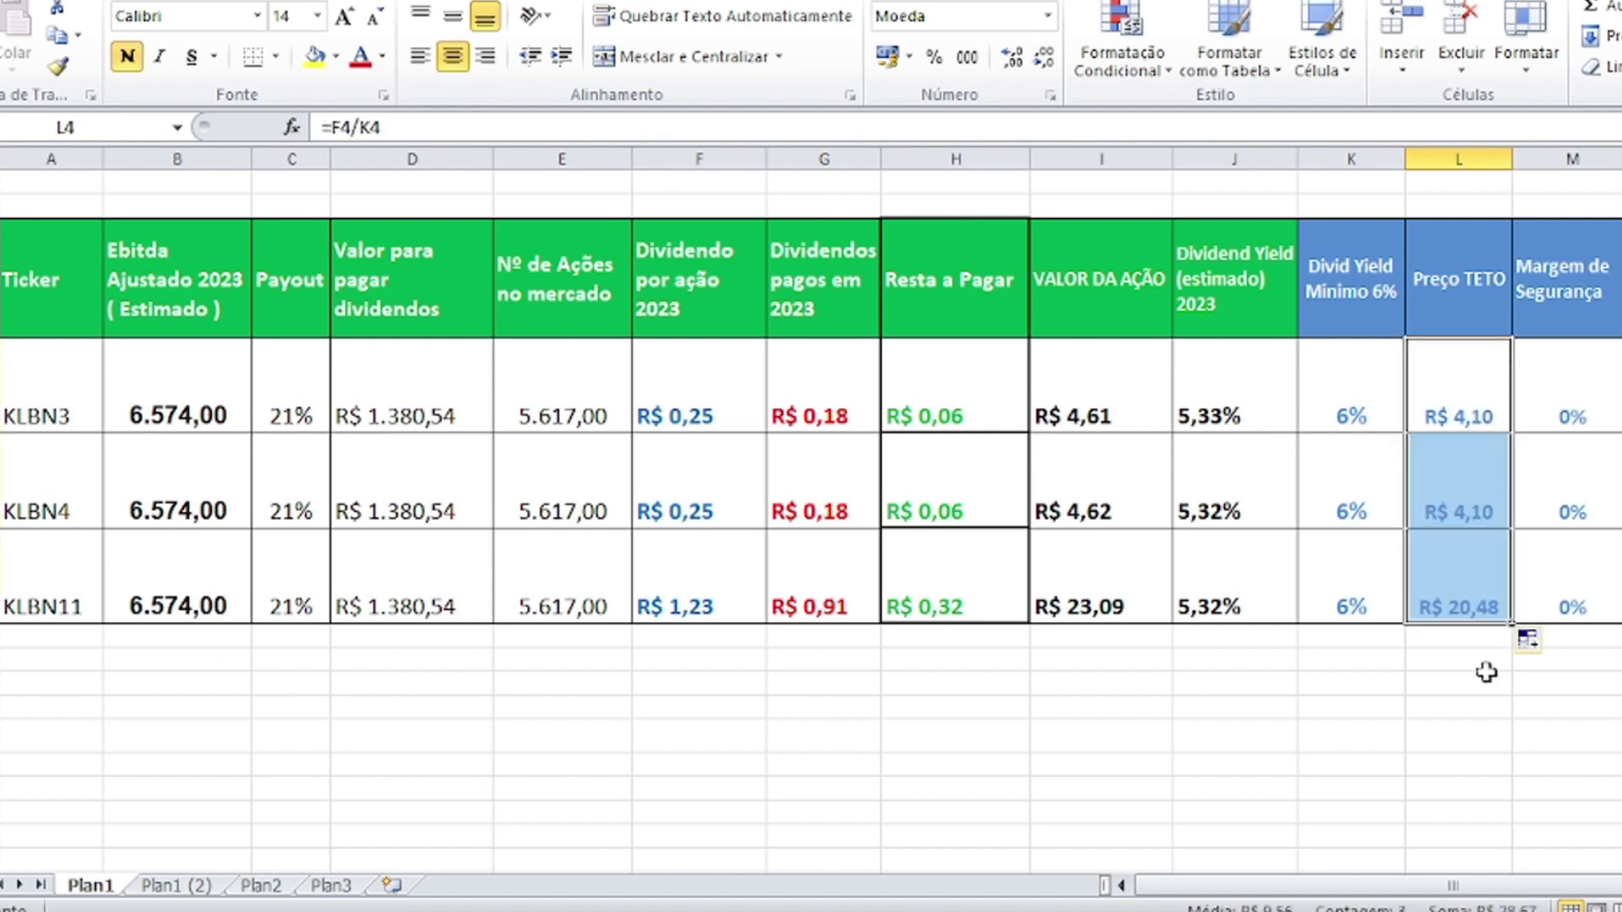
click(1466, 710)
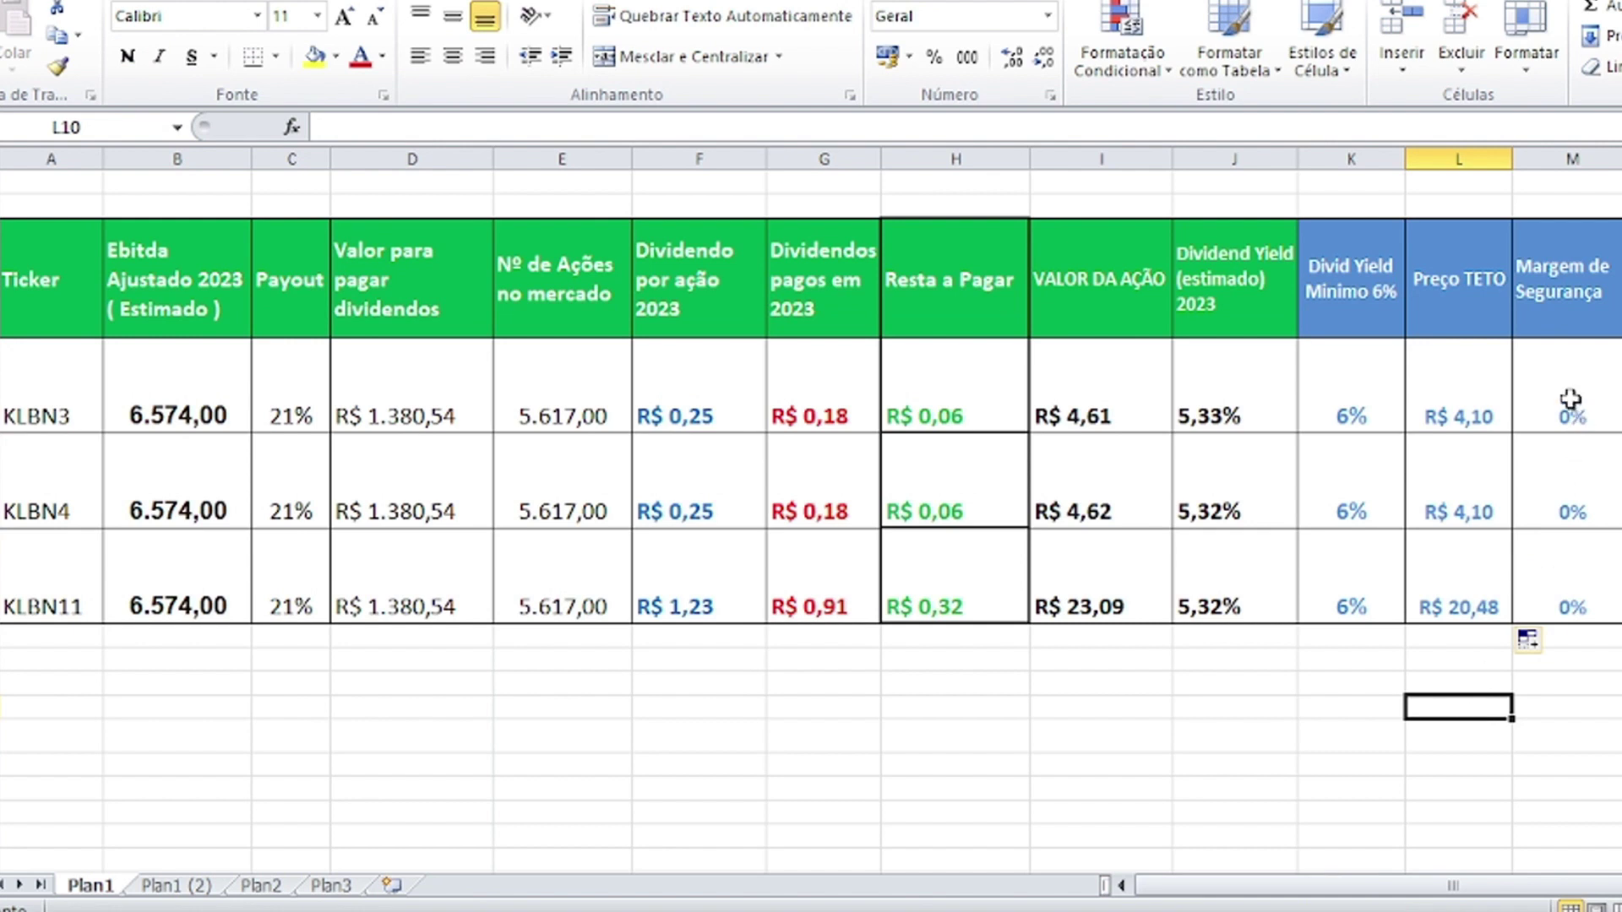
- Review the safety margin cells, KLBN3's share price, the dividends per share and KLBN11's minimum yield, then switch to Investidor10's KLBN3 quote chart
drag(1570, 399, 1554, 604)
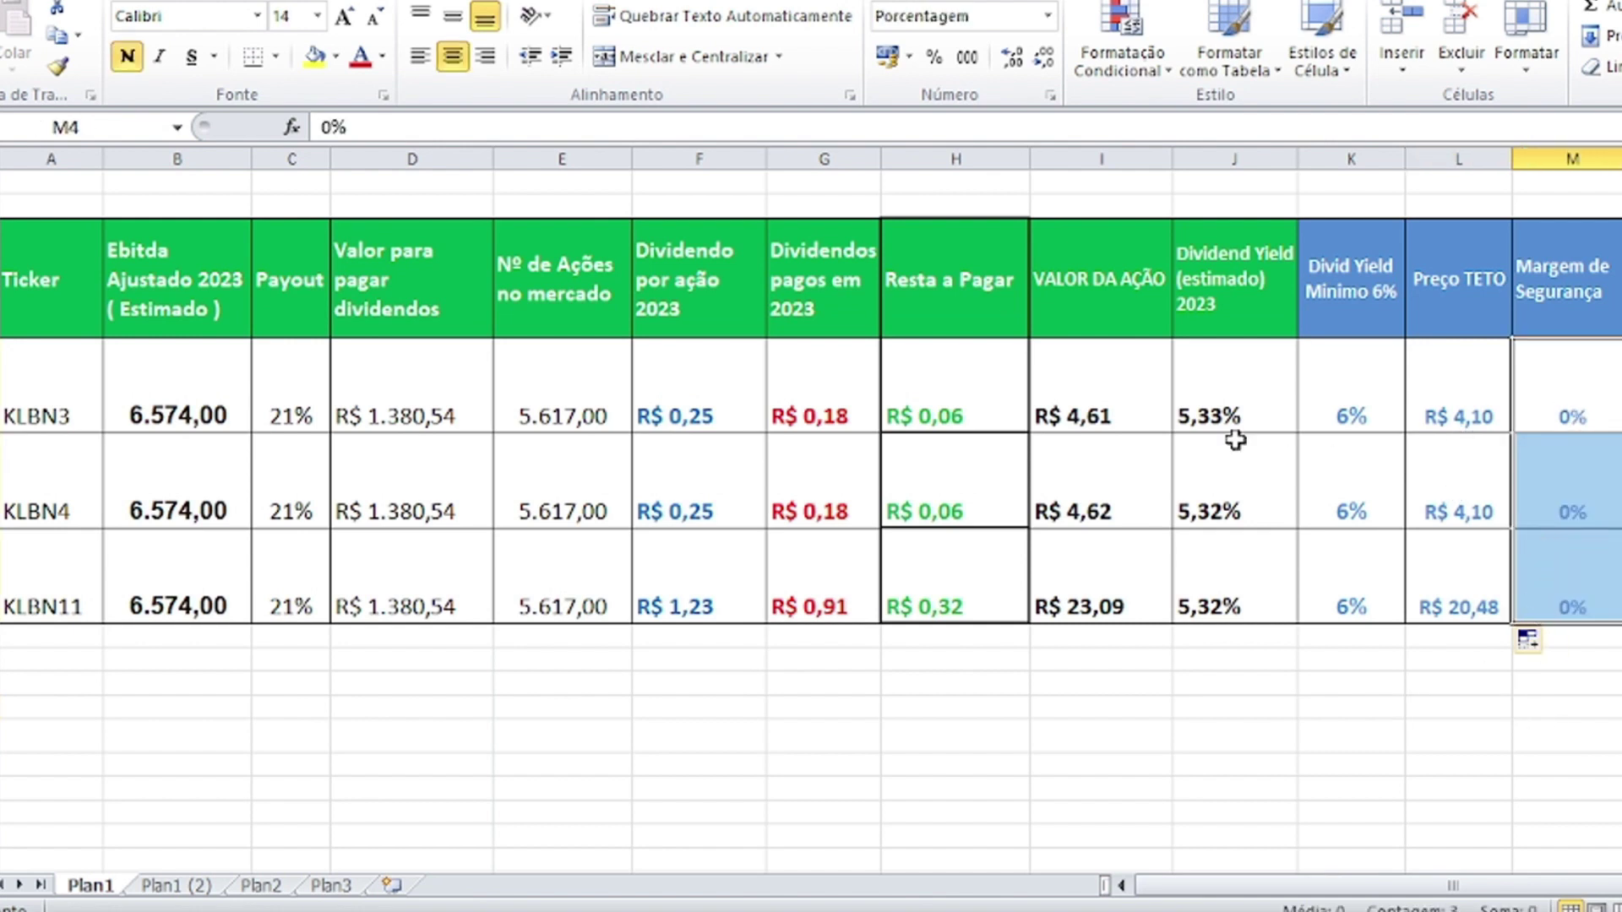
click(1113, 425)
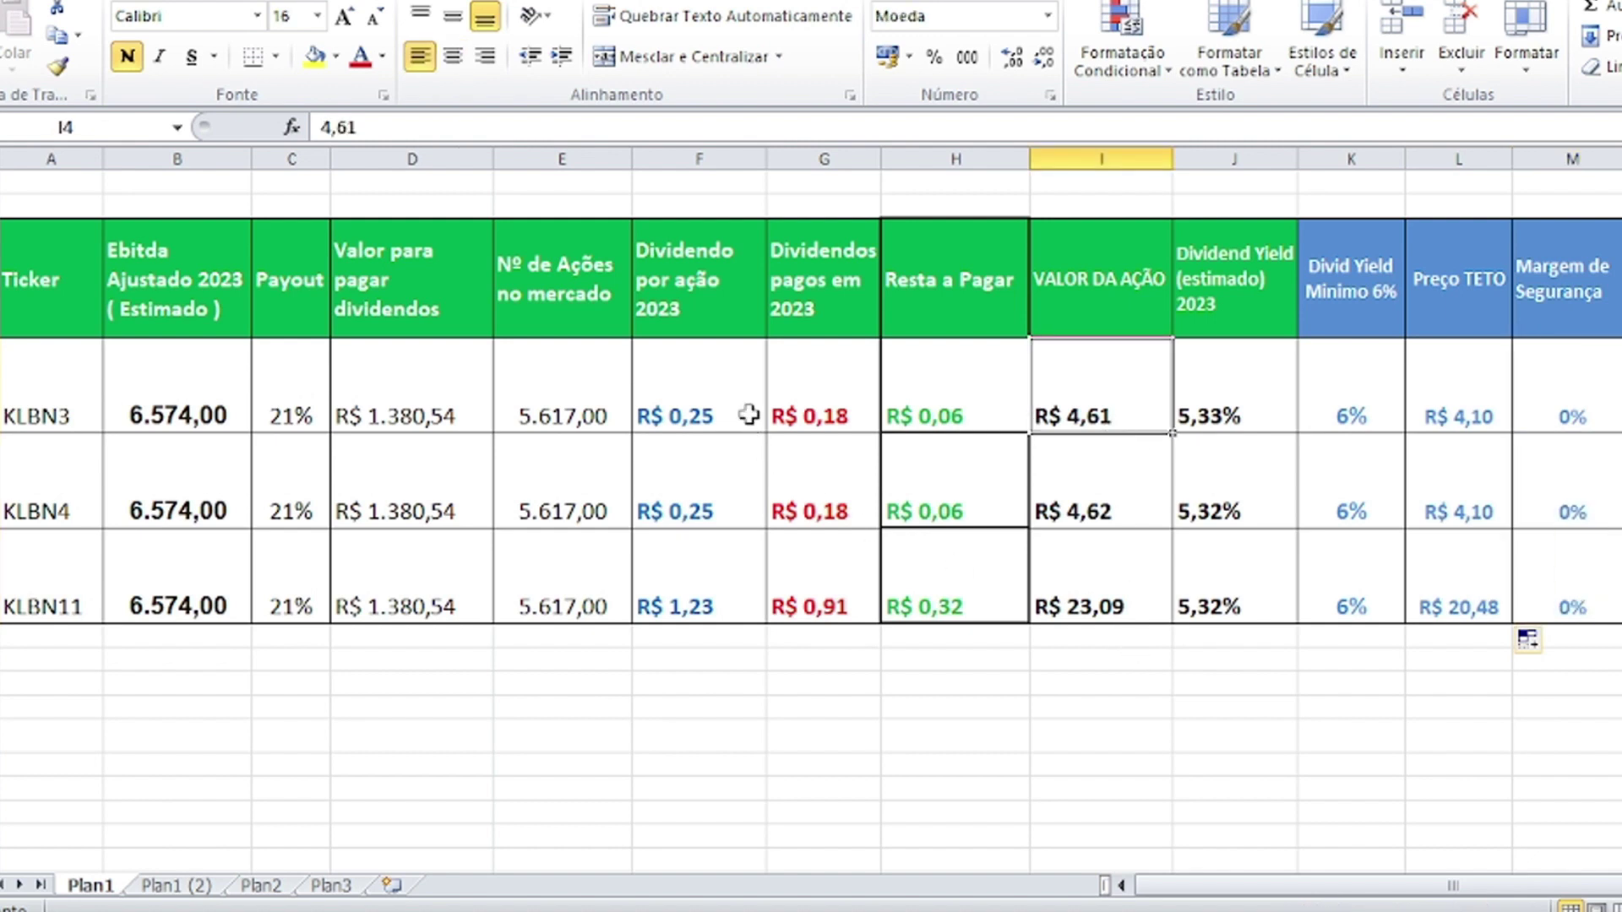
drag(704, 380, 673, 569)
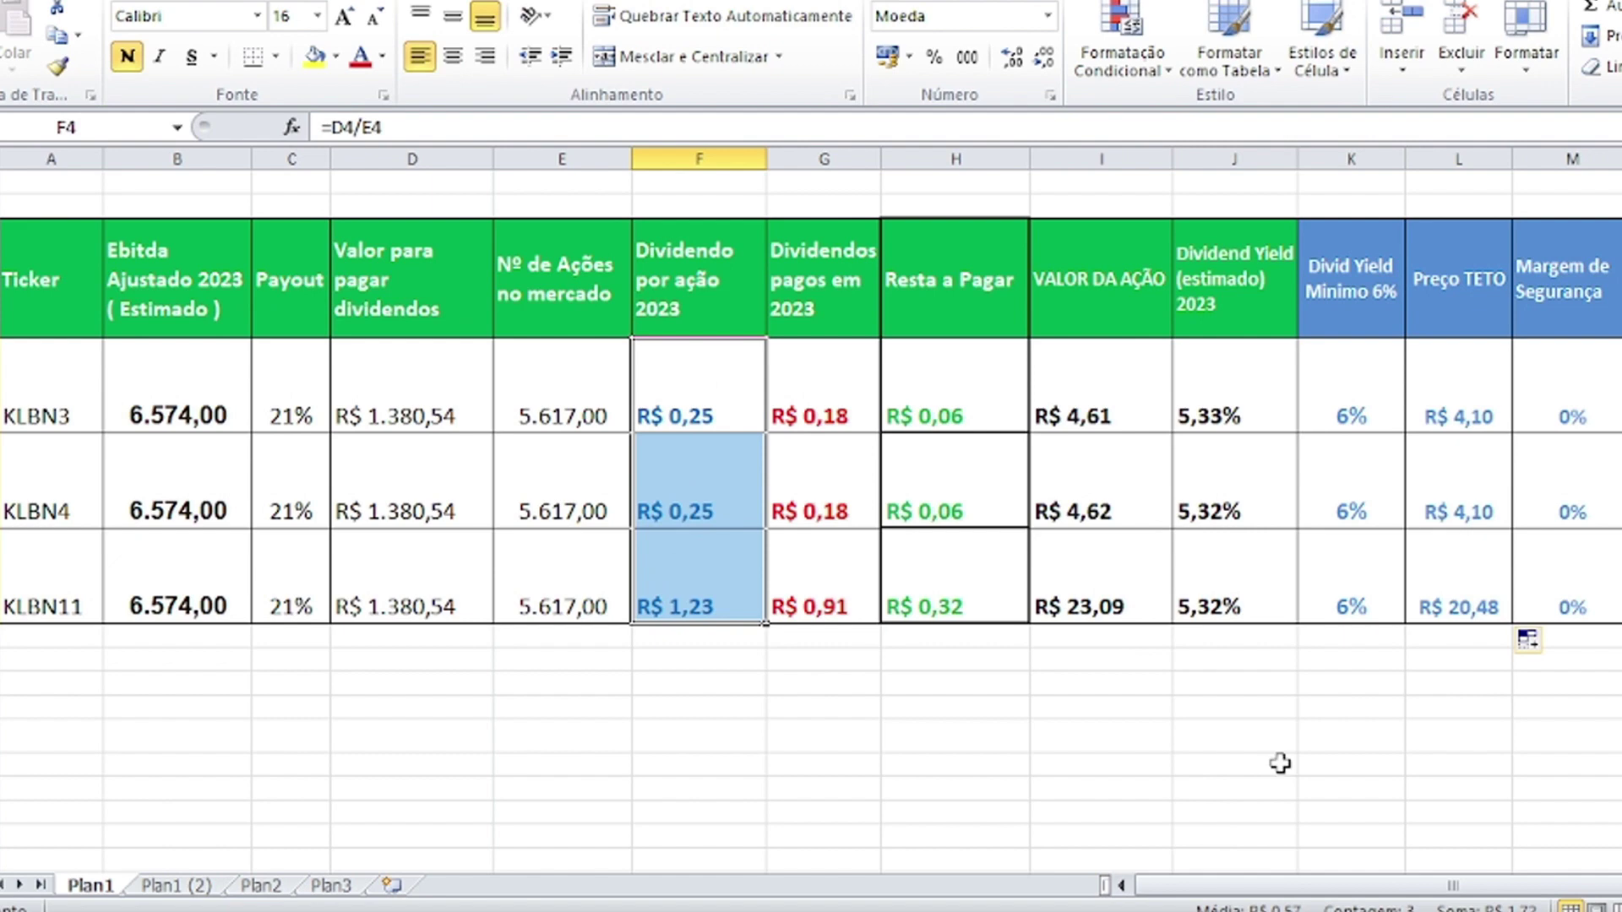
click(1352, 583)
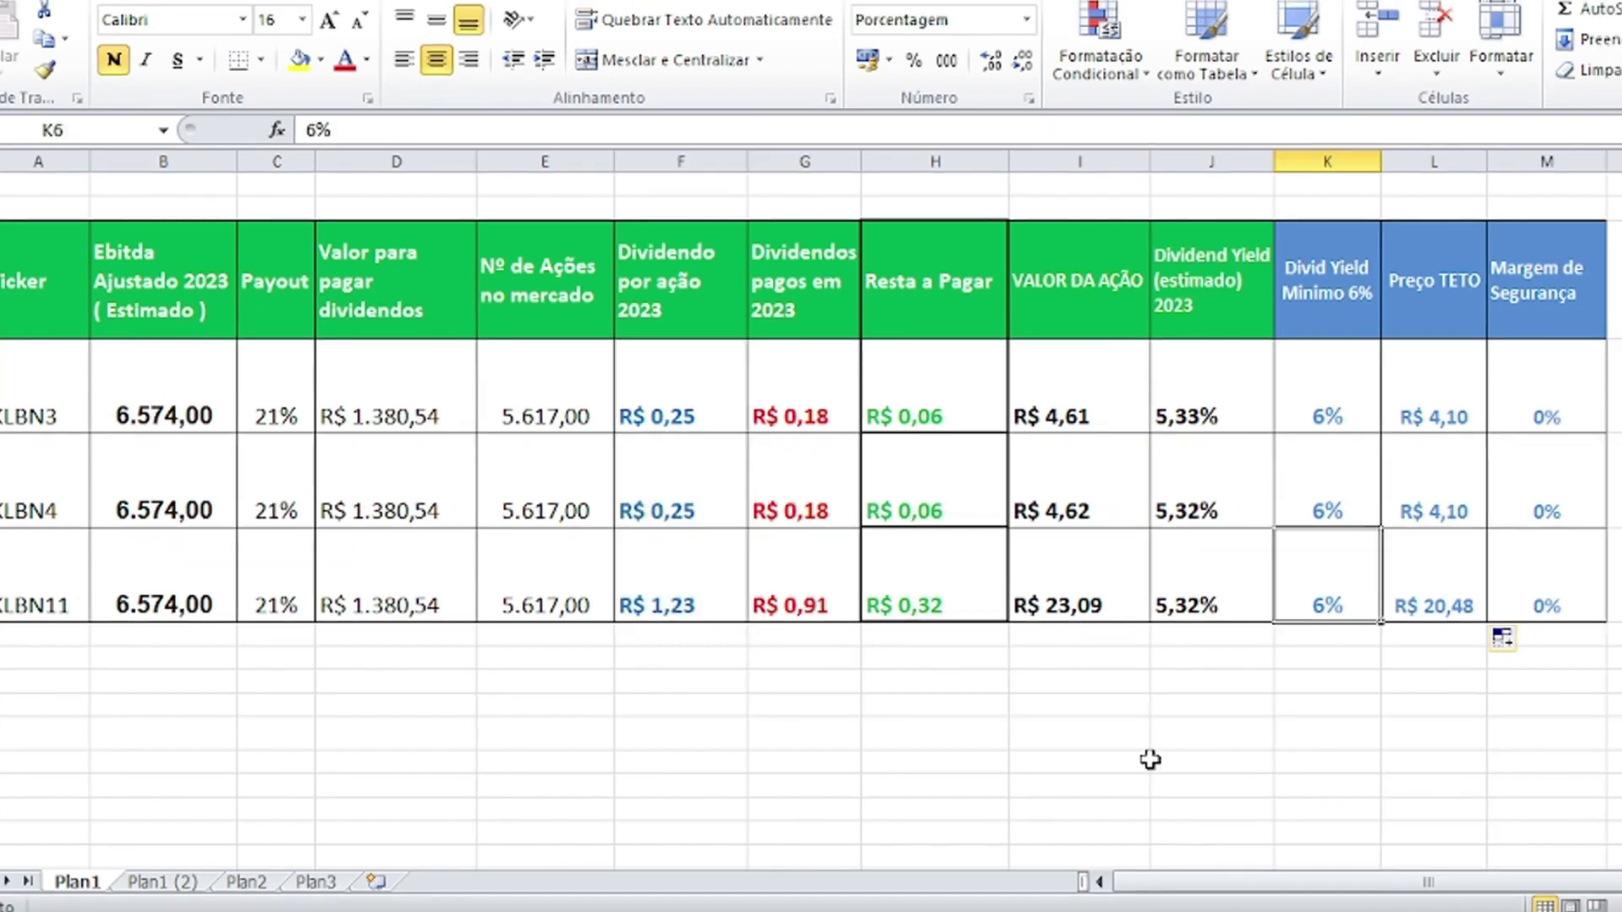
key(alt+Tab)
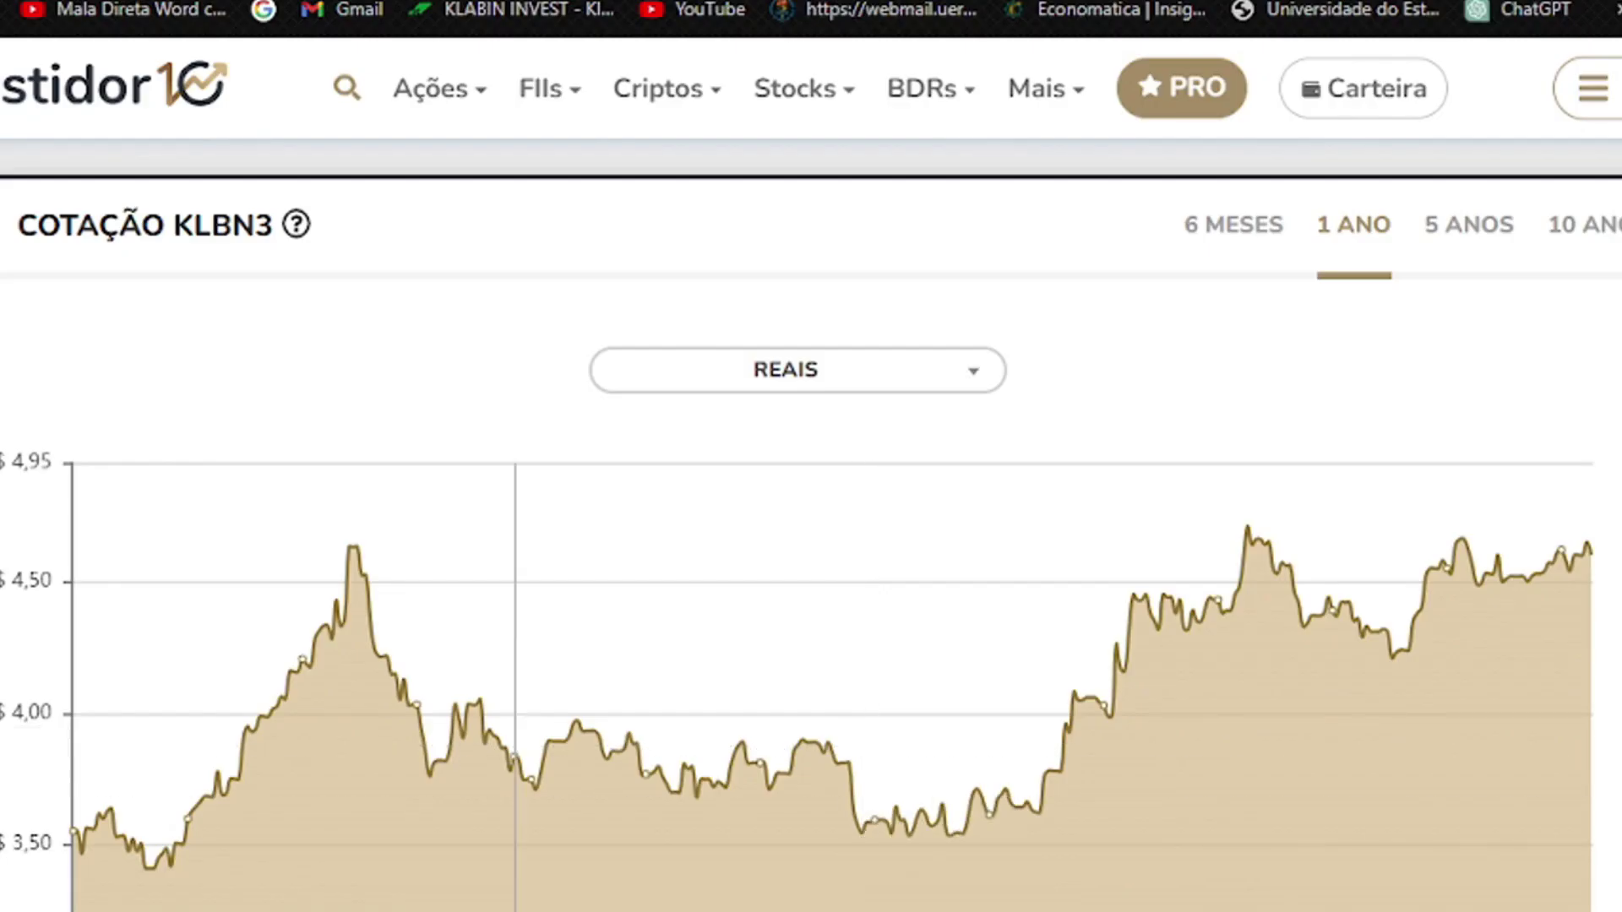